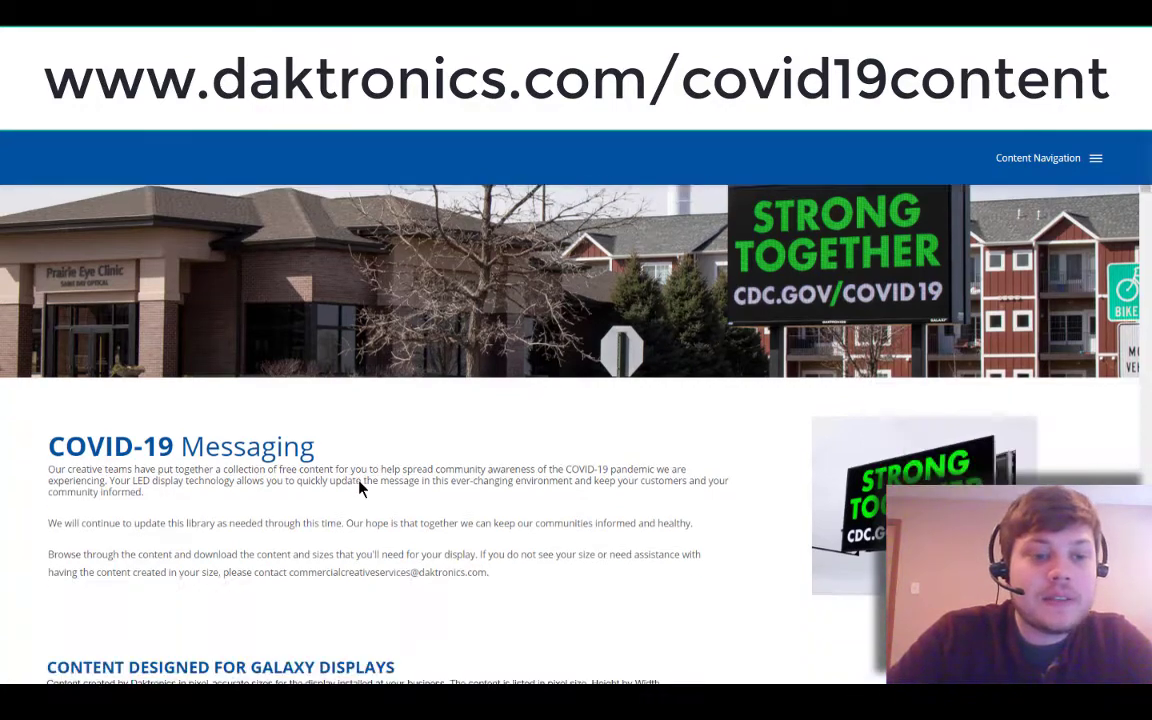
pyautogui.scroll(-1, 360, 488)
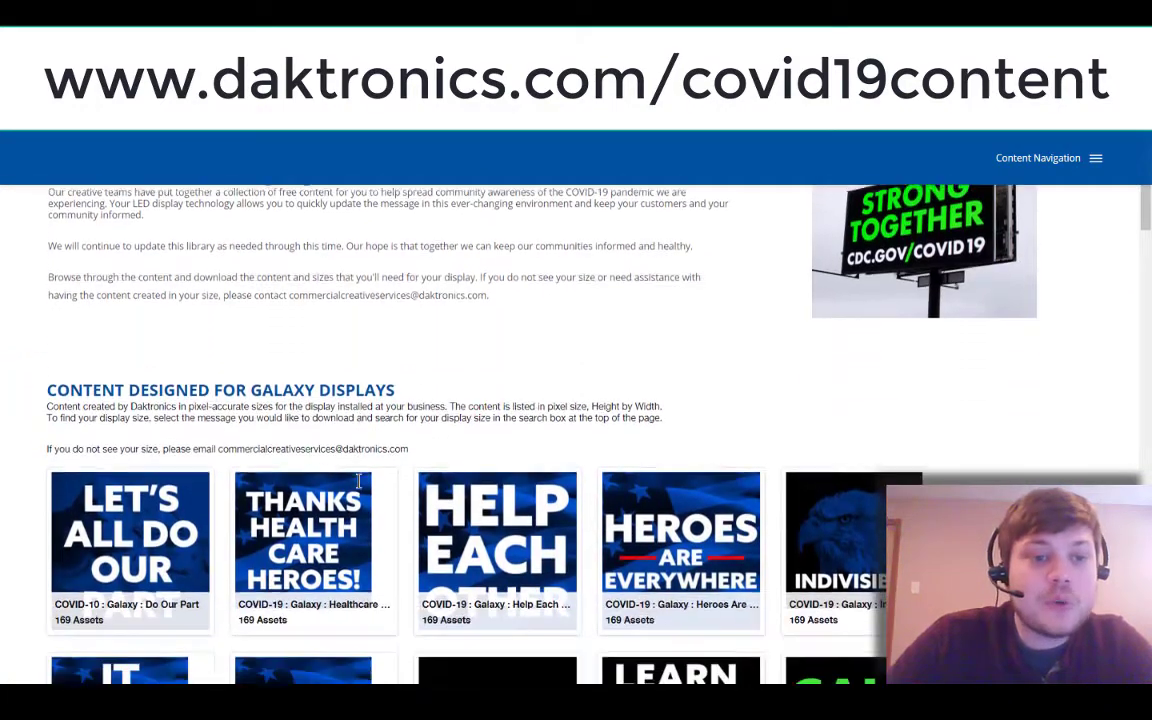
pyautogui.scroll(1, 360, 488)
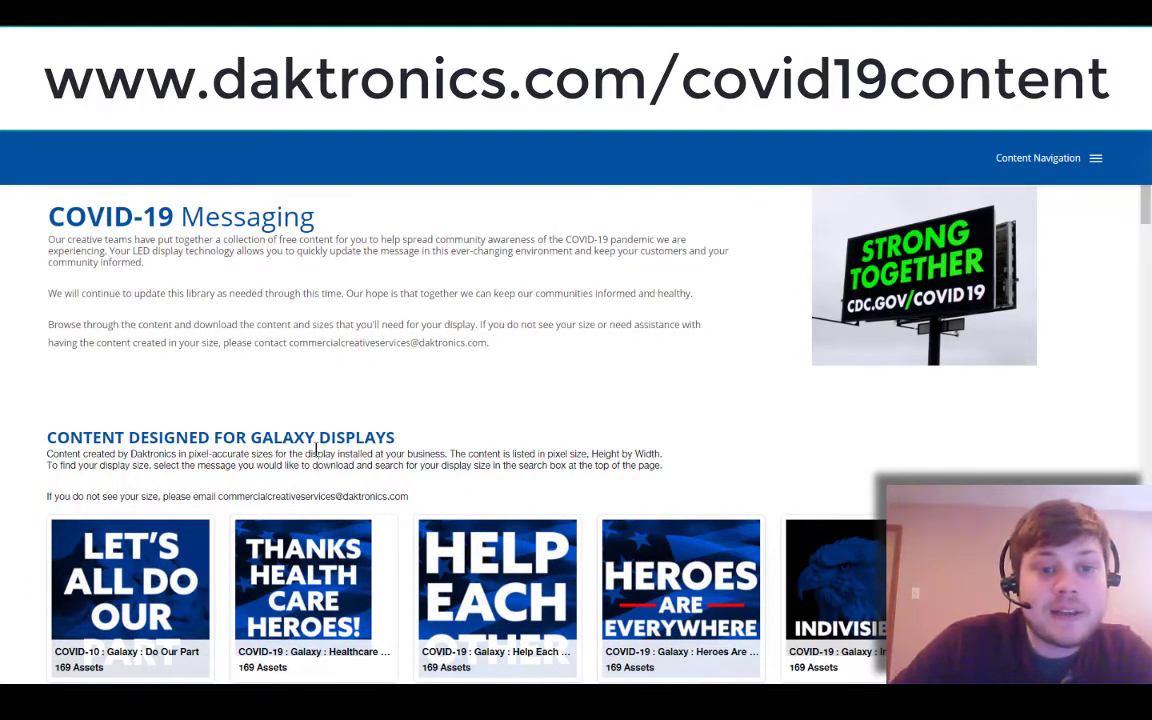
pyautogui.scroll(-4, 416, 442)
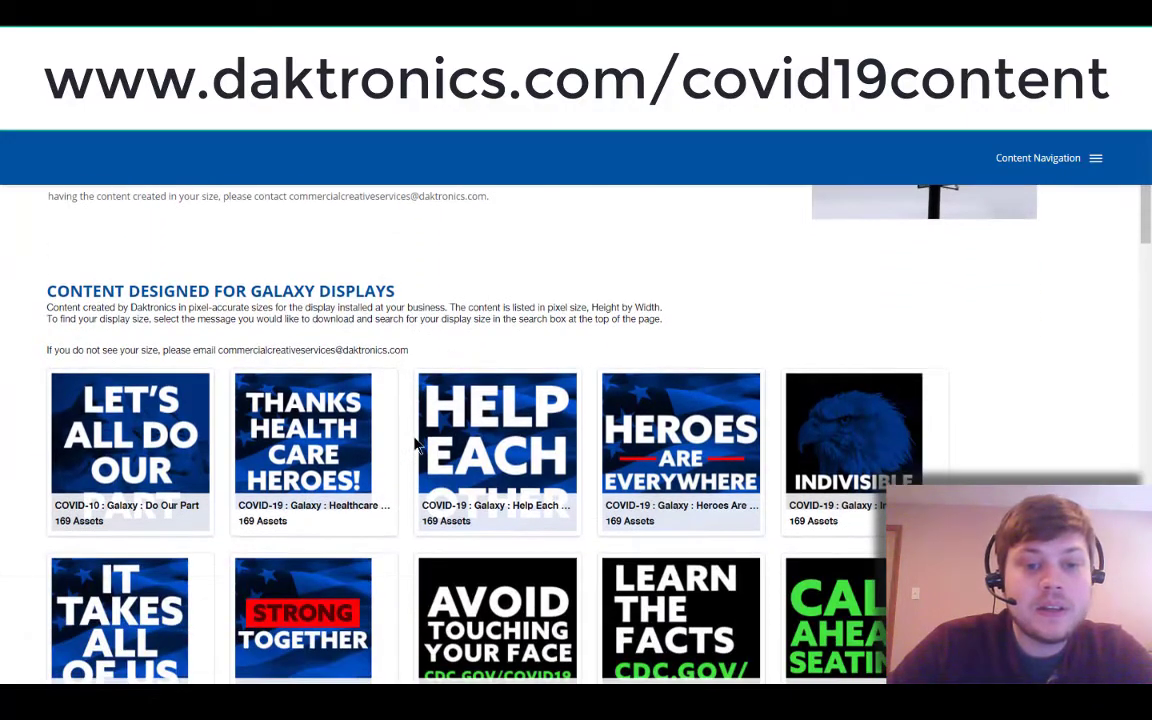
pyautogui.scroll(-9, 416, 442)
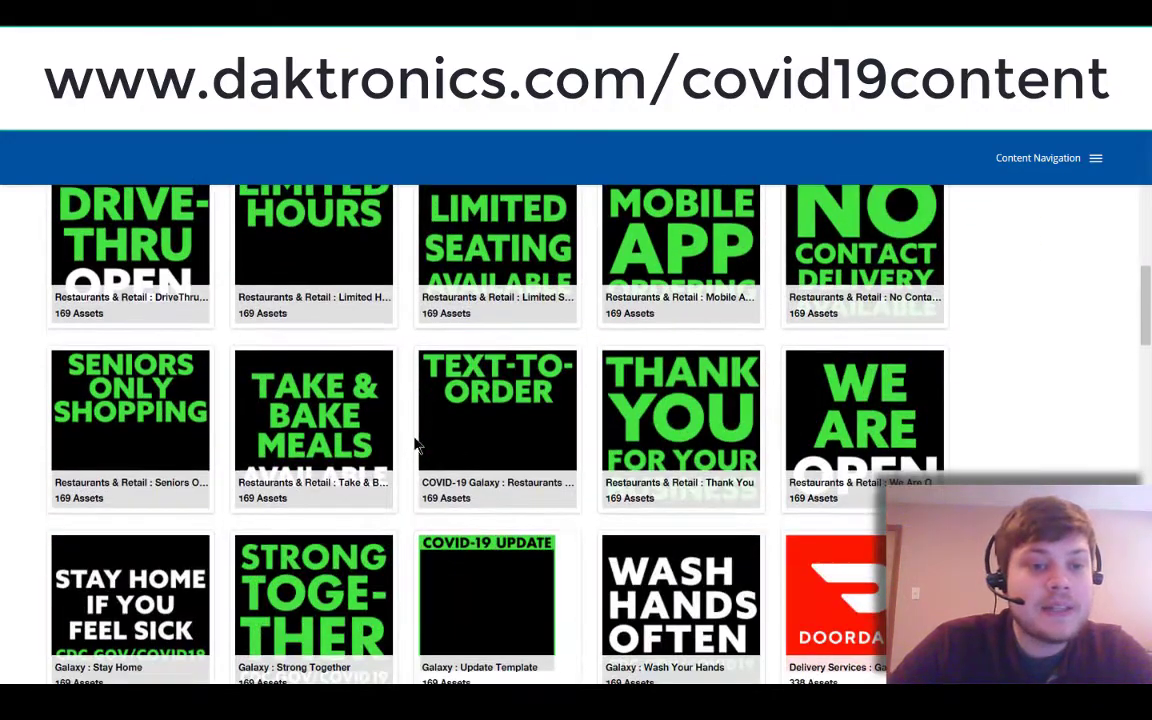
pyautogui.scroll(-6, 416, 442)
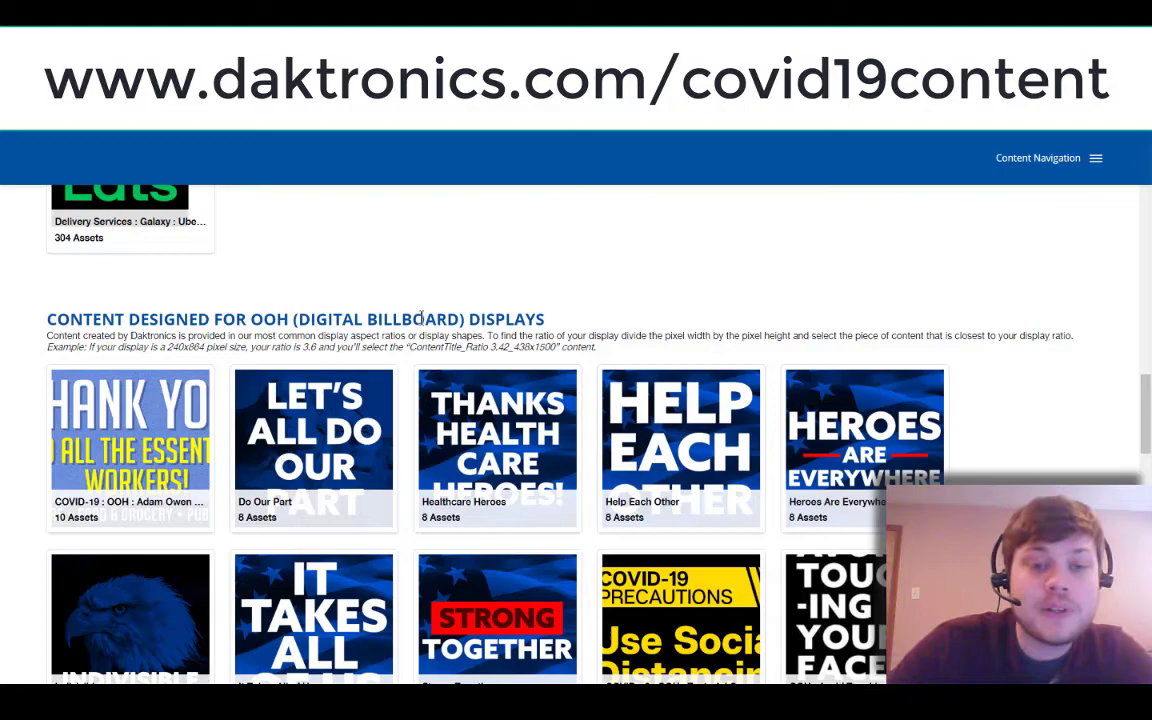
pyautogui.scroll(-3, 422, 318)
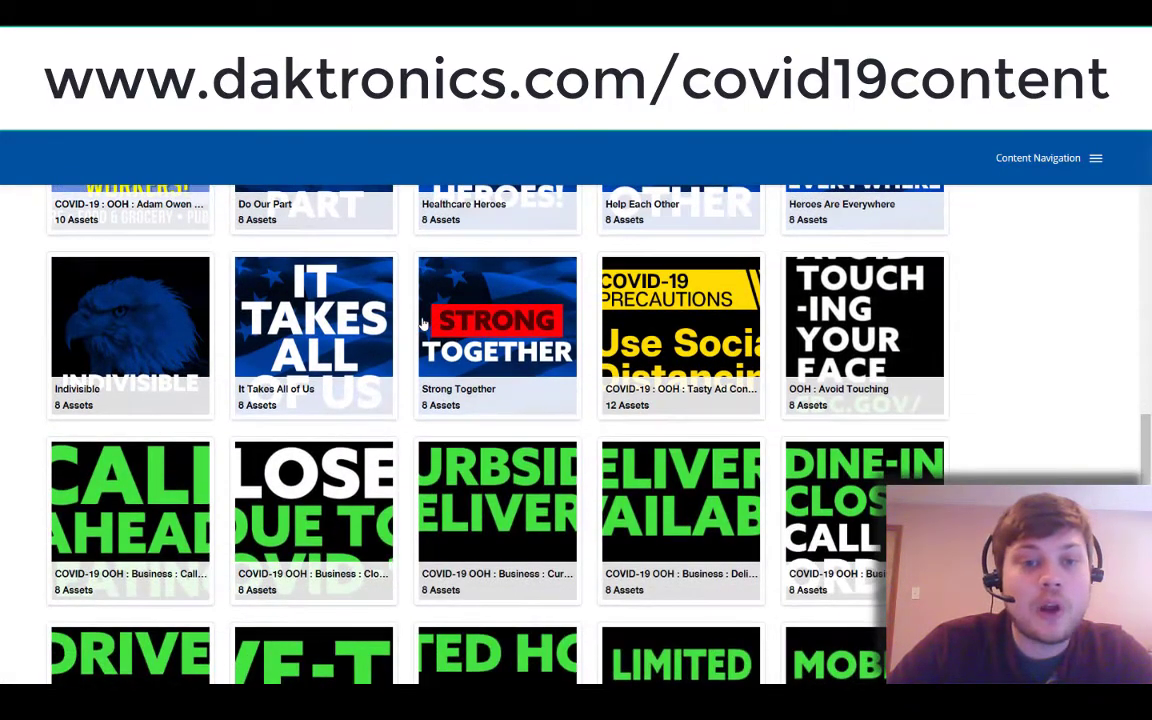
pyautogui.scroll(-6, 422, 323)
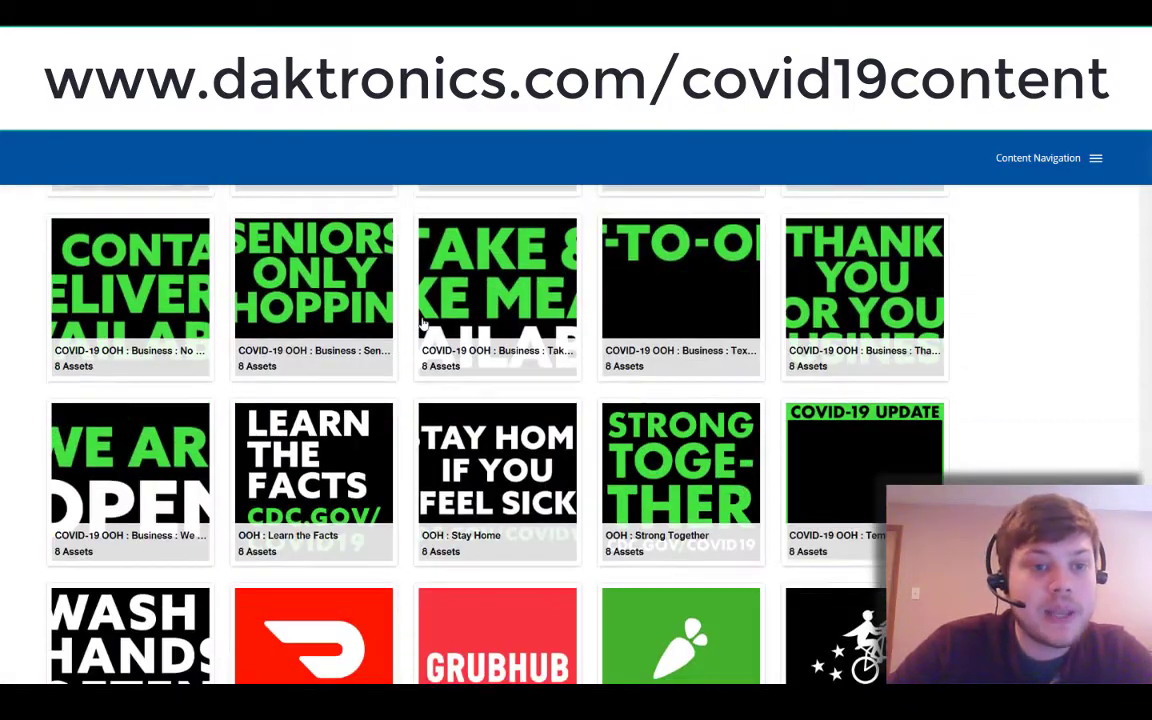
pyautogui.scroll(-6, 422, 323)
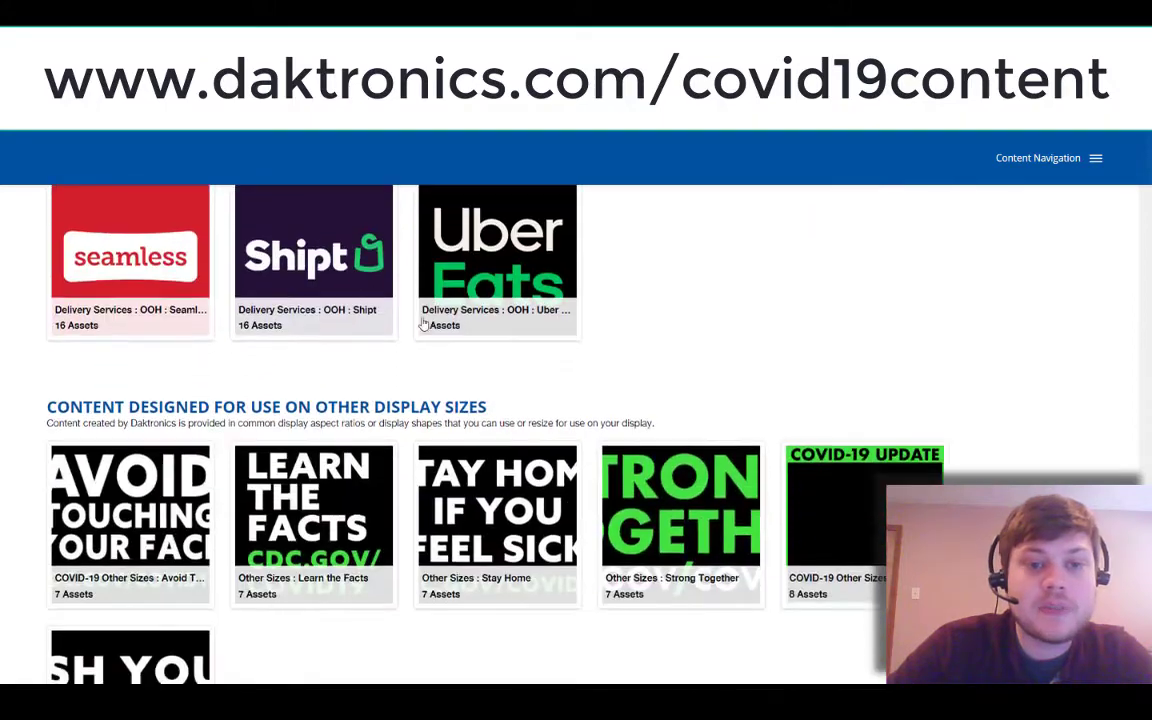
pyautogui.scroll(-2, 422, 323)
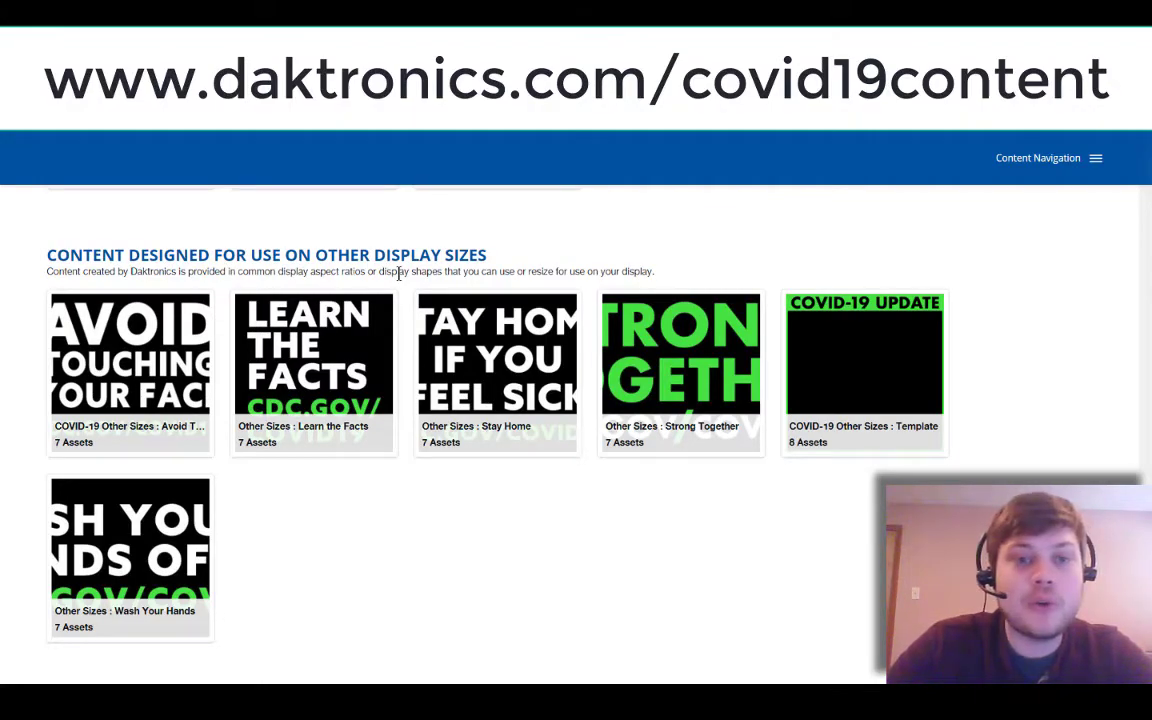
pyautogui.scroll(15, 398, 275)
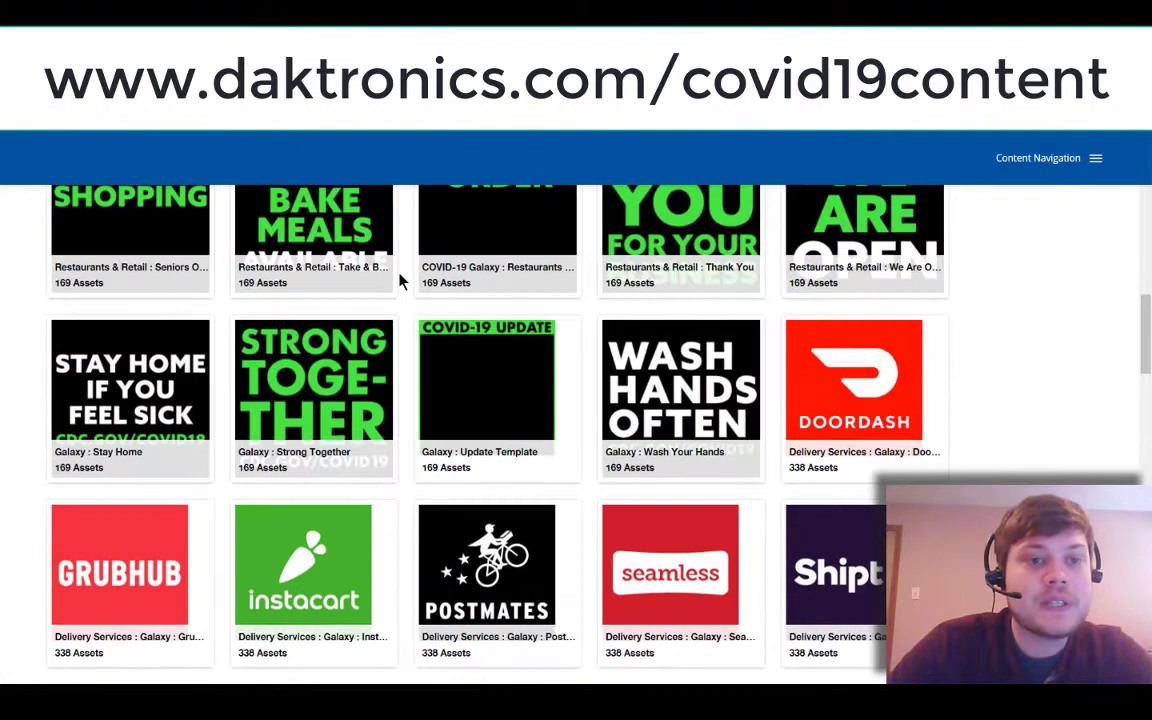
pyautogui.scroll(10, 398, 281)
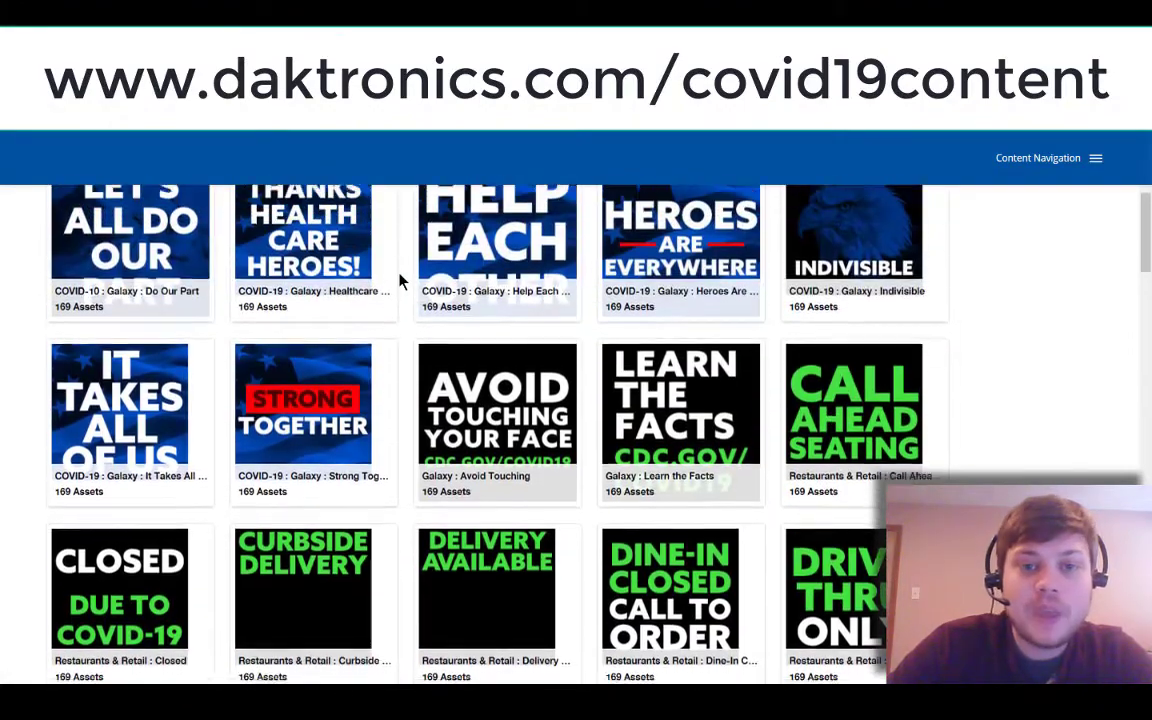
pyautogui.scroll(4, 398, 281)
pyautogui.scroll(-2, 399, 275)
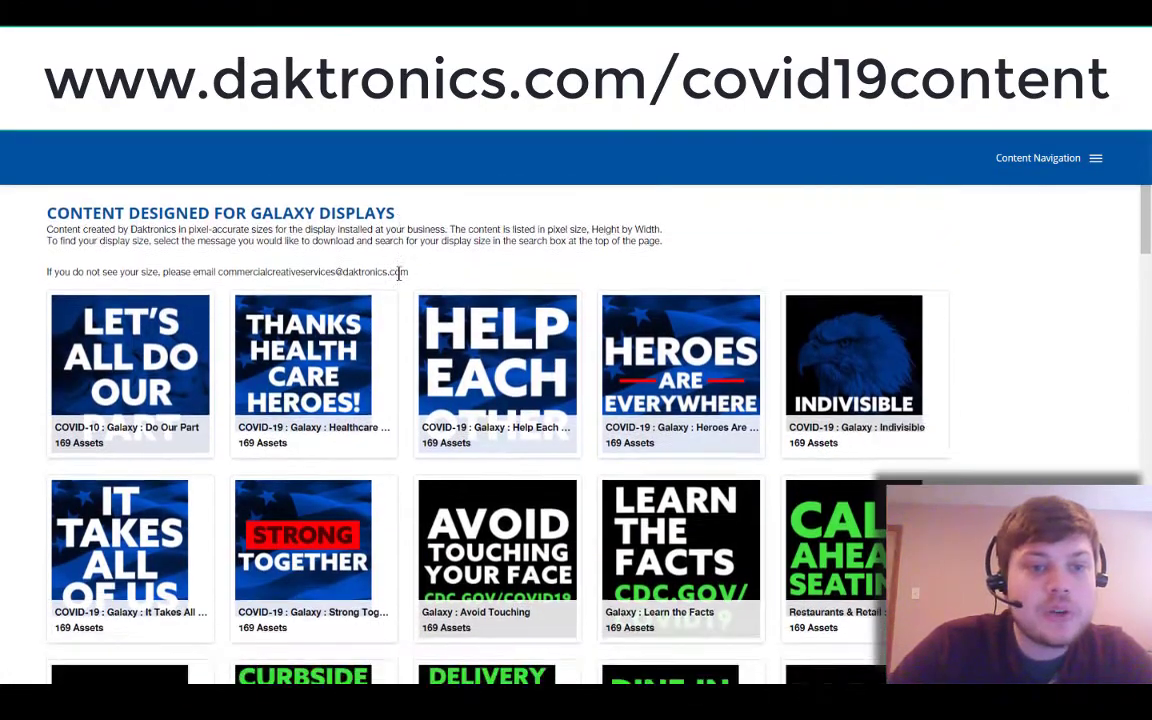
pyautogui.scroll(-3, 781, 494)
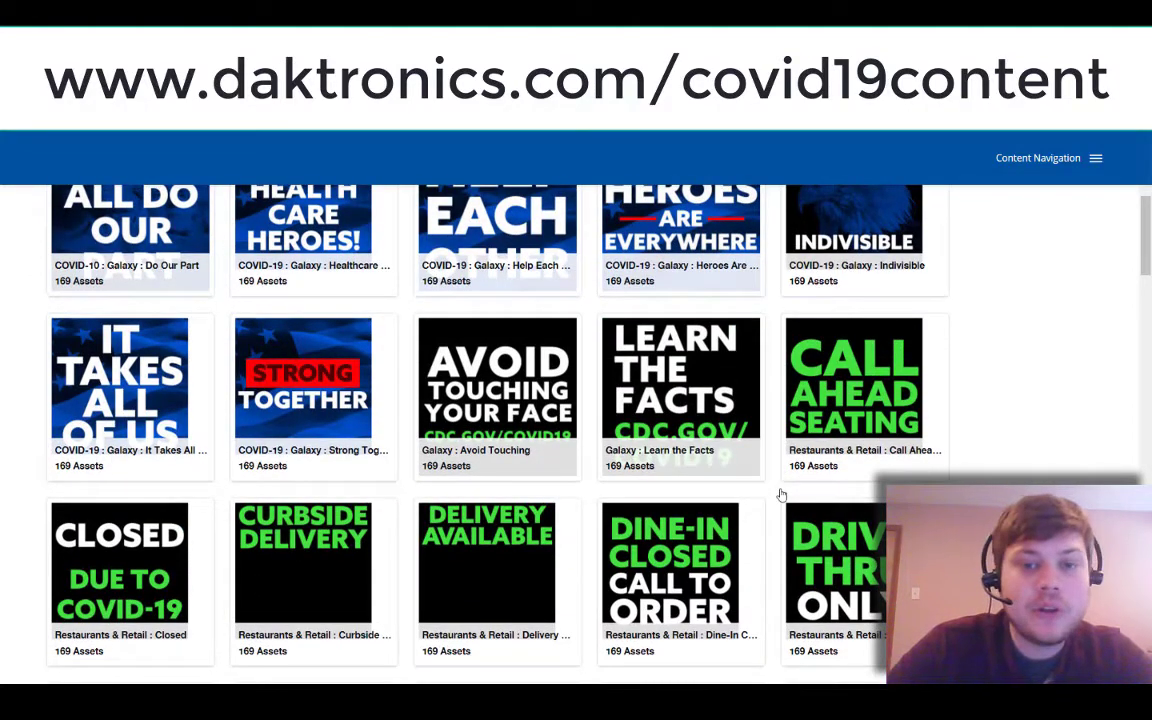
pyautogui.scroll(-6, 781, 494)
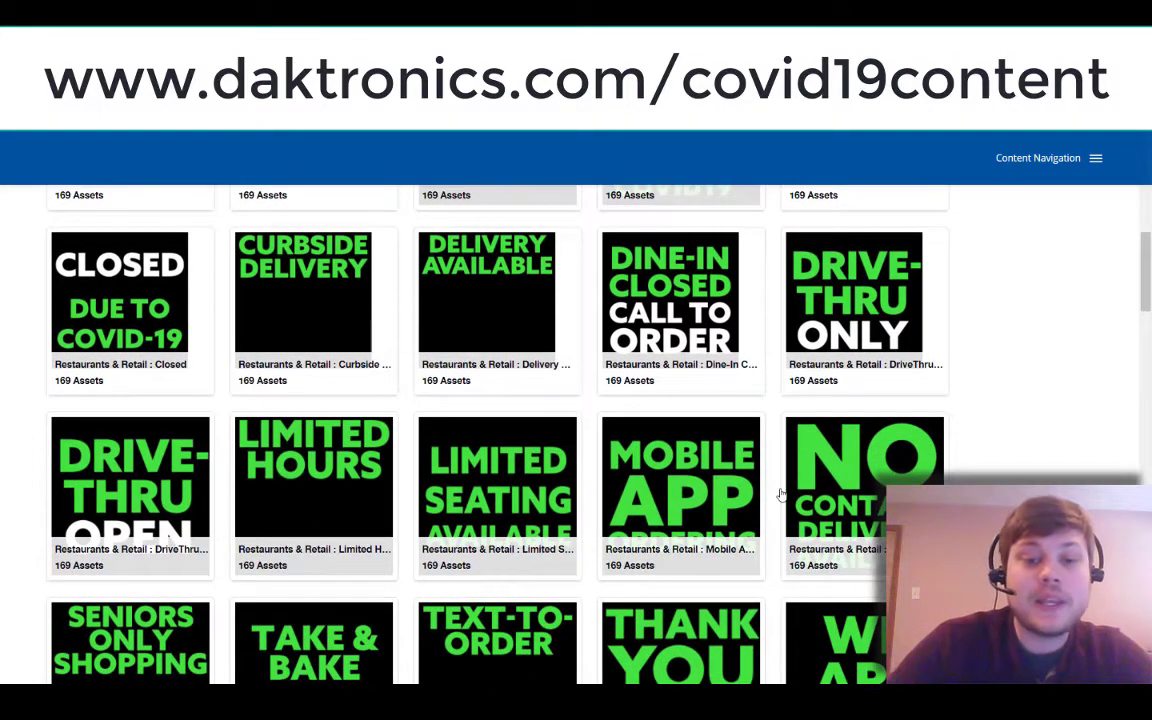
pyautogui.scroll(-2, 781, 494)
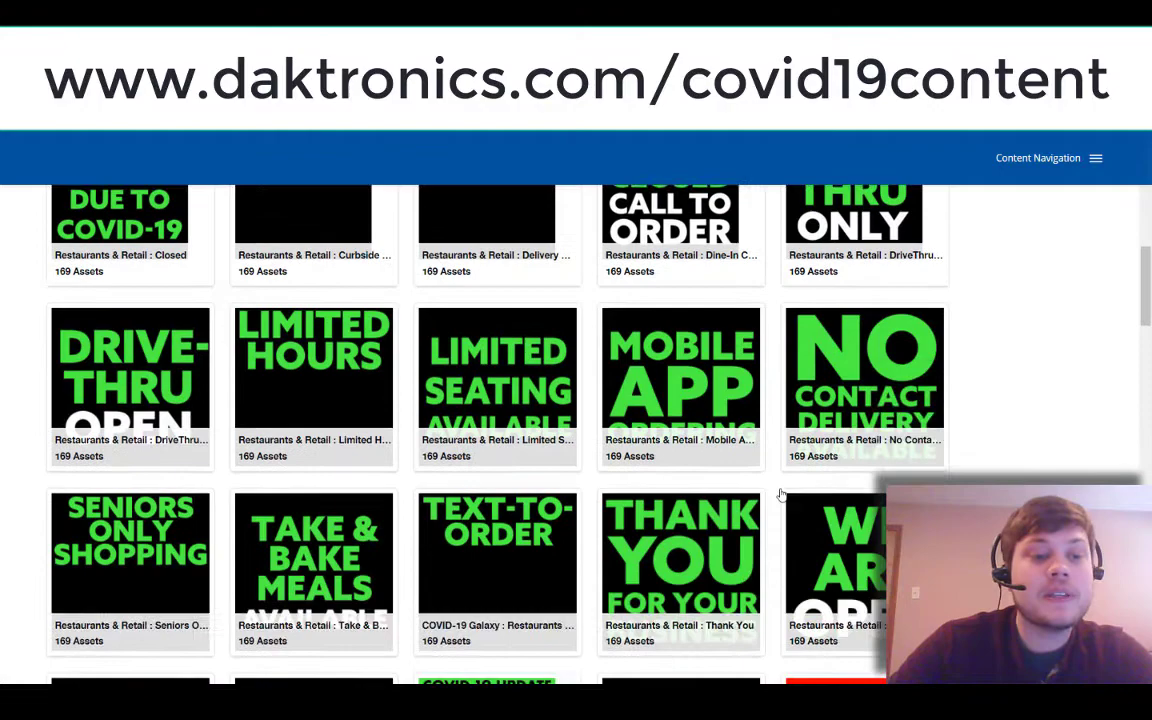
pyautogui.scroll(-3, 781, 494)
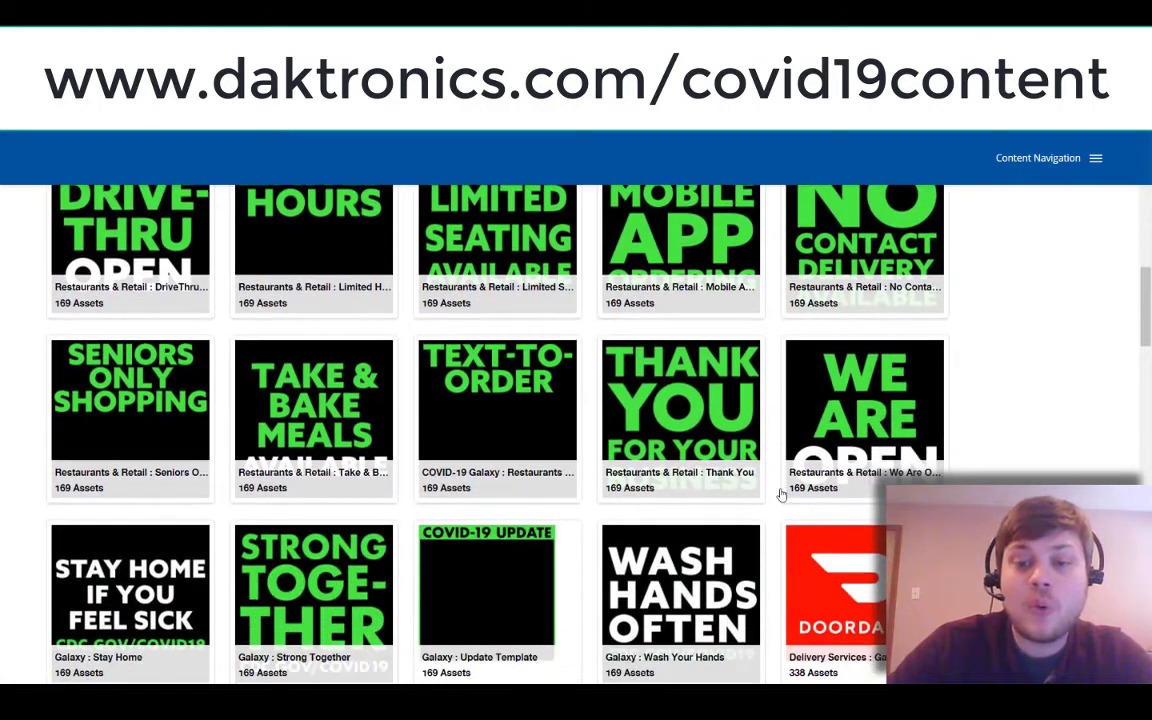
pyautogui.scroll(-1, 781, 494)
pyautogui.scroll(8, 781, 494)
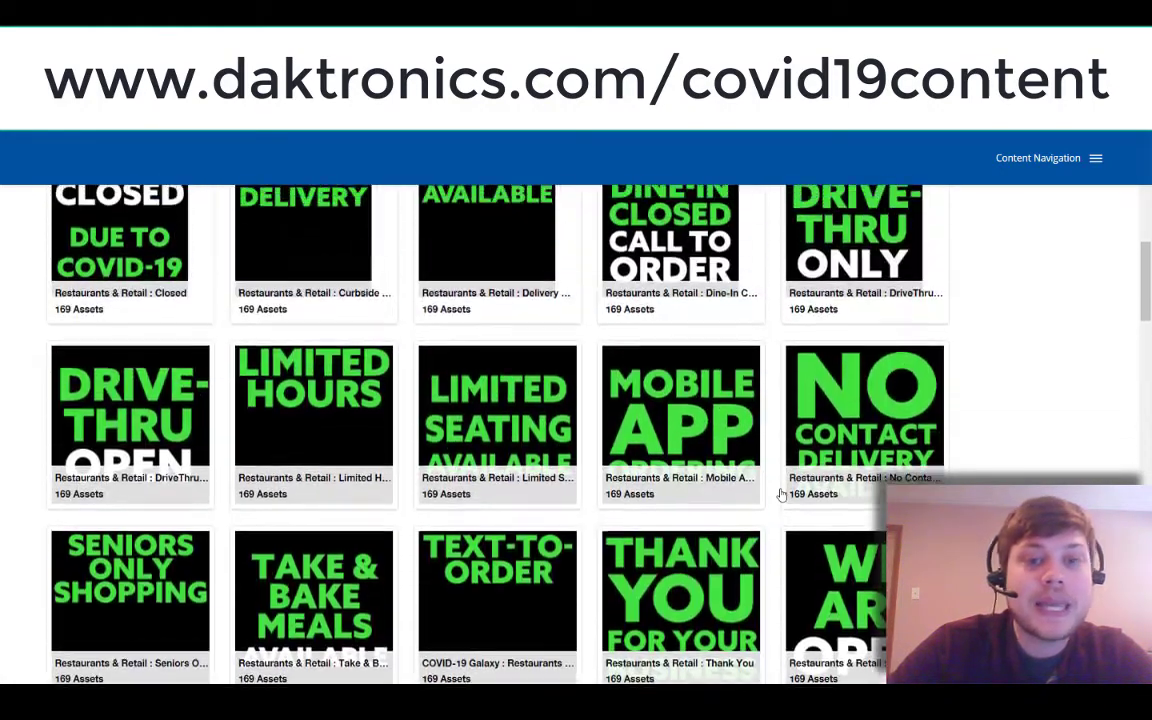
pyautogui.scroll(1, 781, 494)
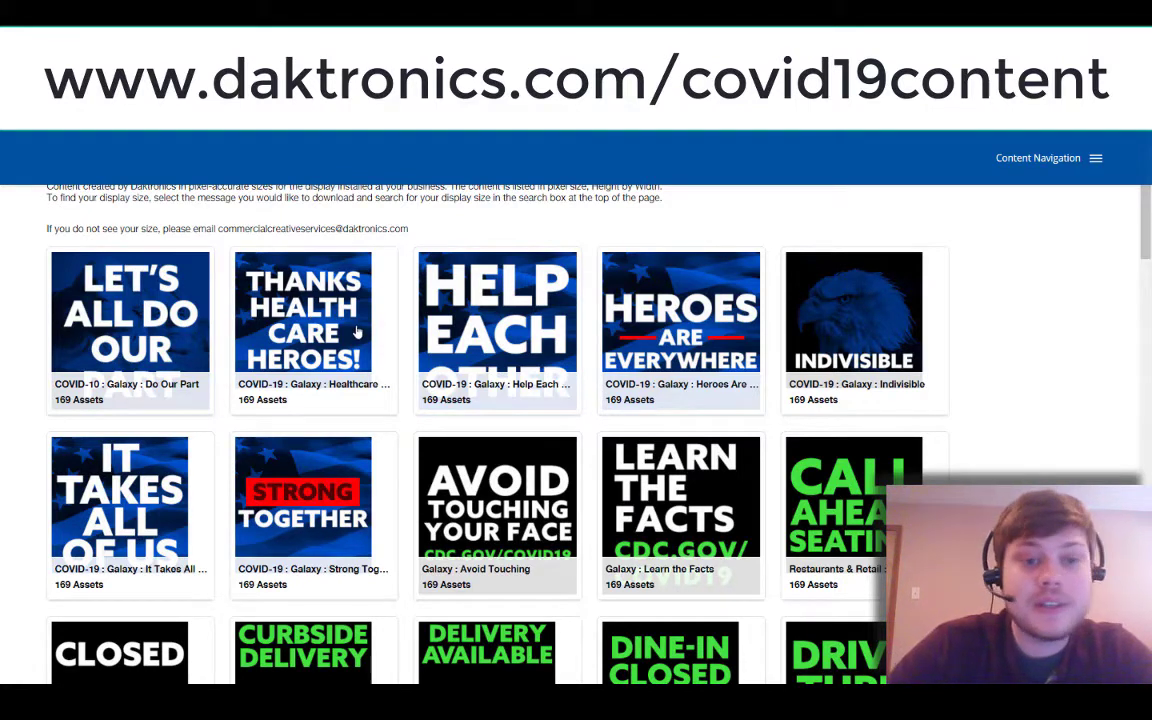
# Open the Thanks Health Care Heroes collection in Widen, then return to the Venus dashboard
pyautogui.click(272, 296)
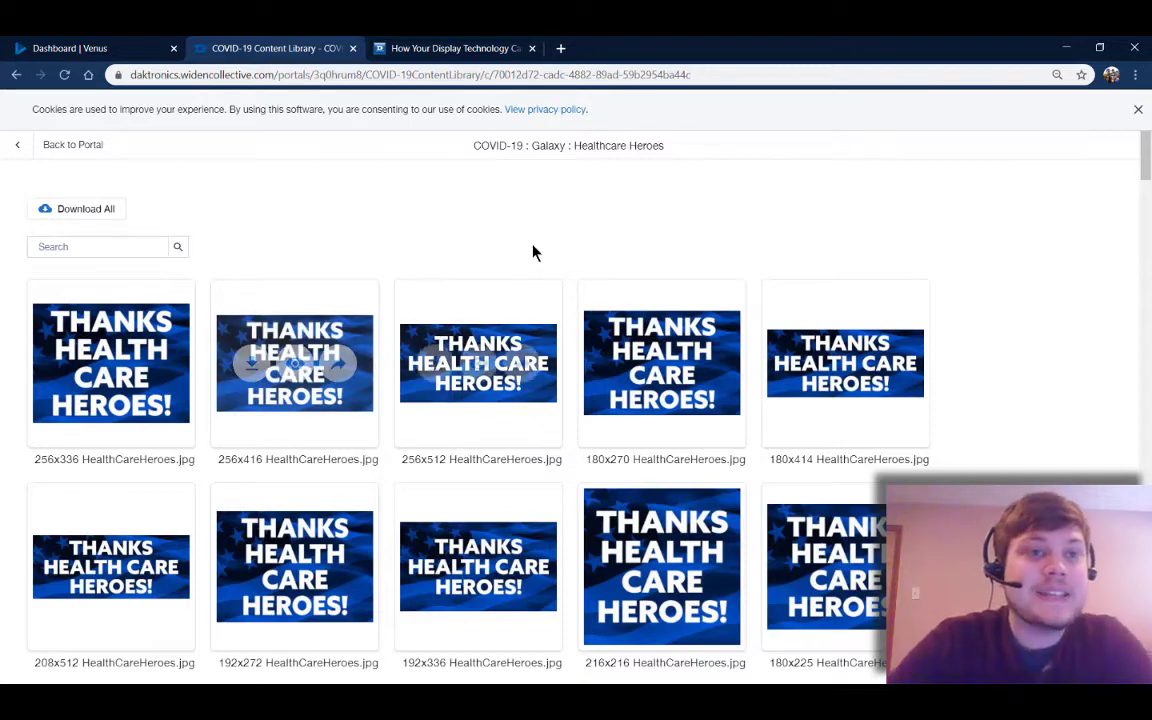
pyautogui.click(108, 49)
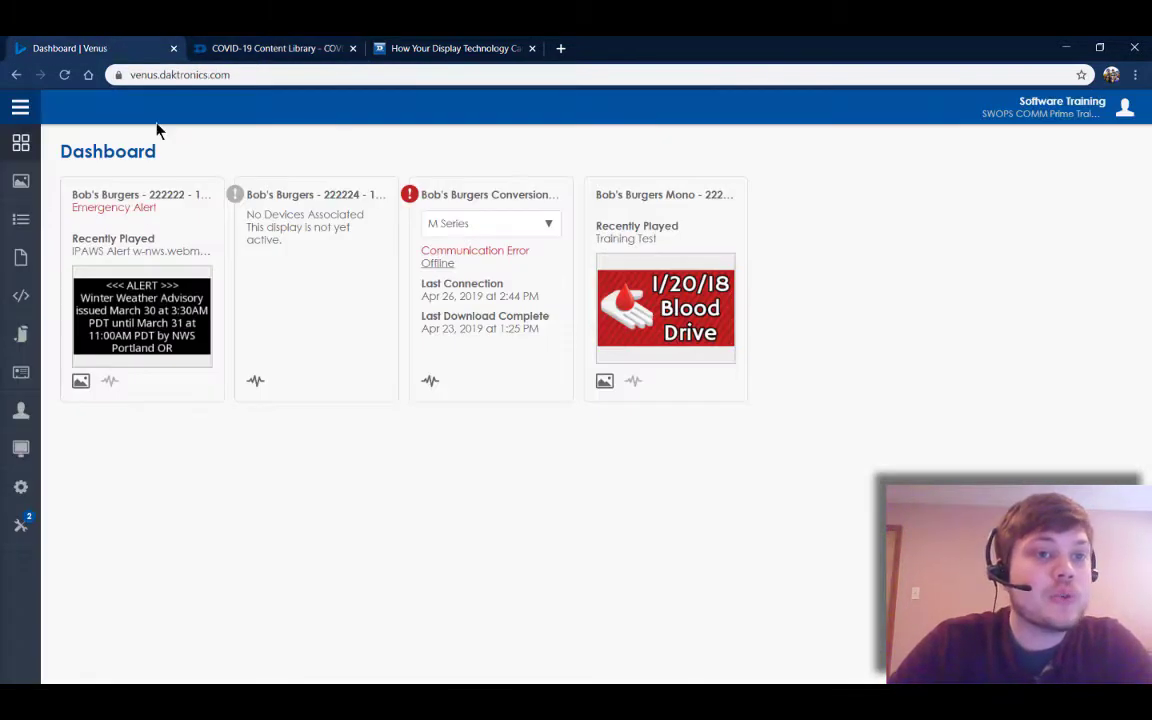
# Check the Media Library's display dimensions (150 x 80 and 250 x 140), then go back to the gallery
pyautogui.click(22, 109)
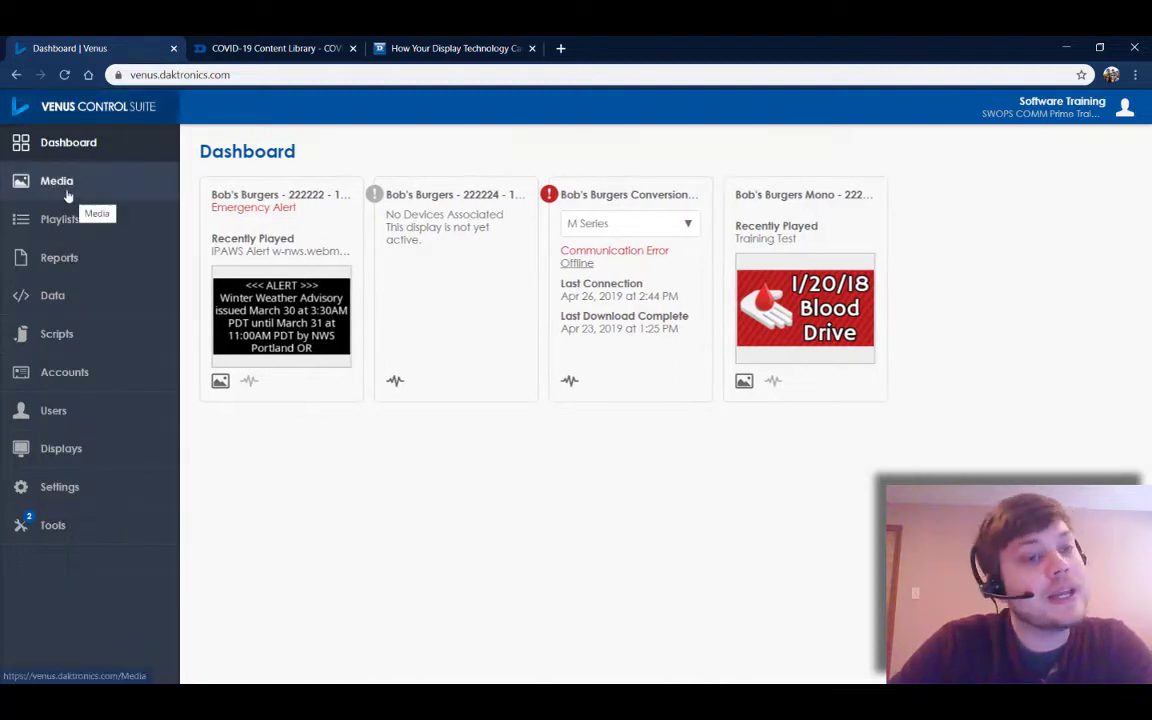
pyautogui.click(60, 181)
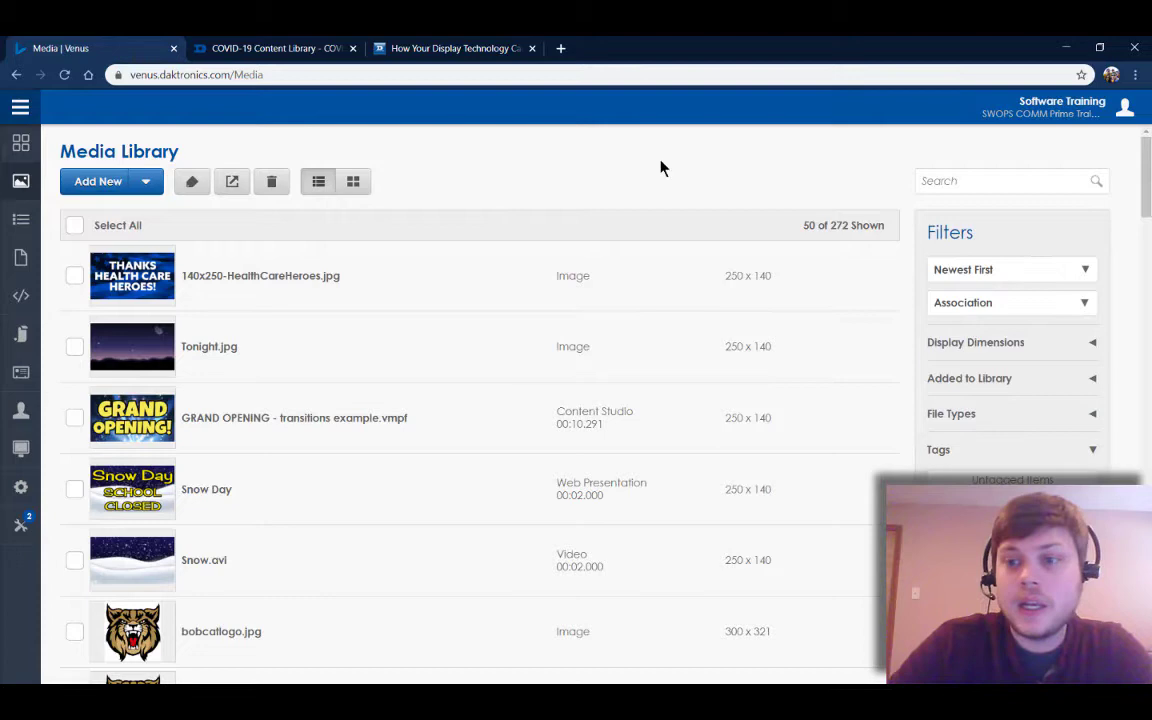
pyautogui.click(975, 350)
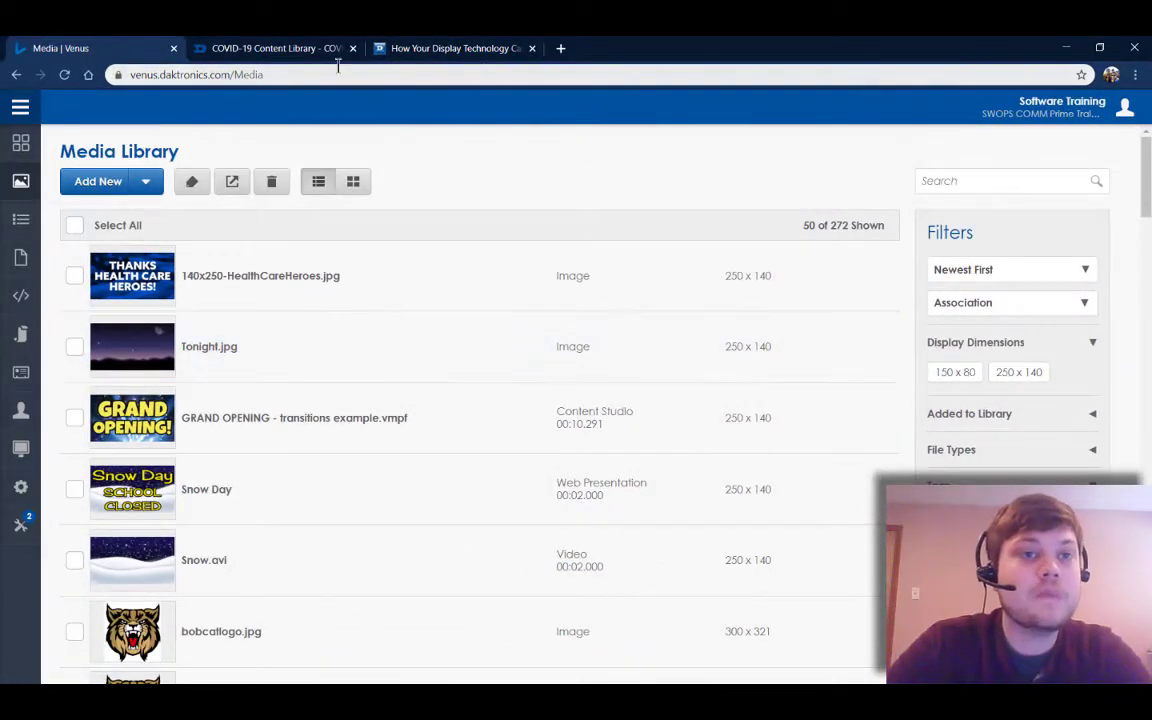
pyautogui.click(290, 48)
# Filter the Healthcare Heroes collection to the 140x250 size
pyautogui.moveTo(270, 296)
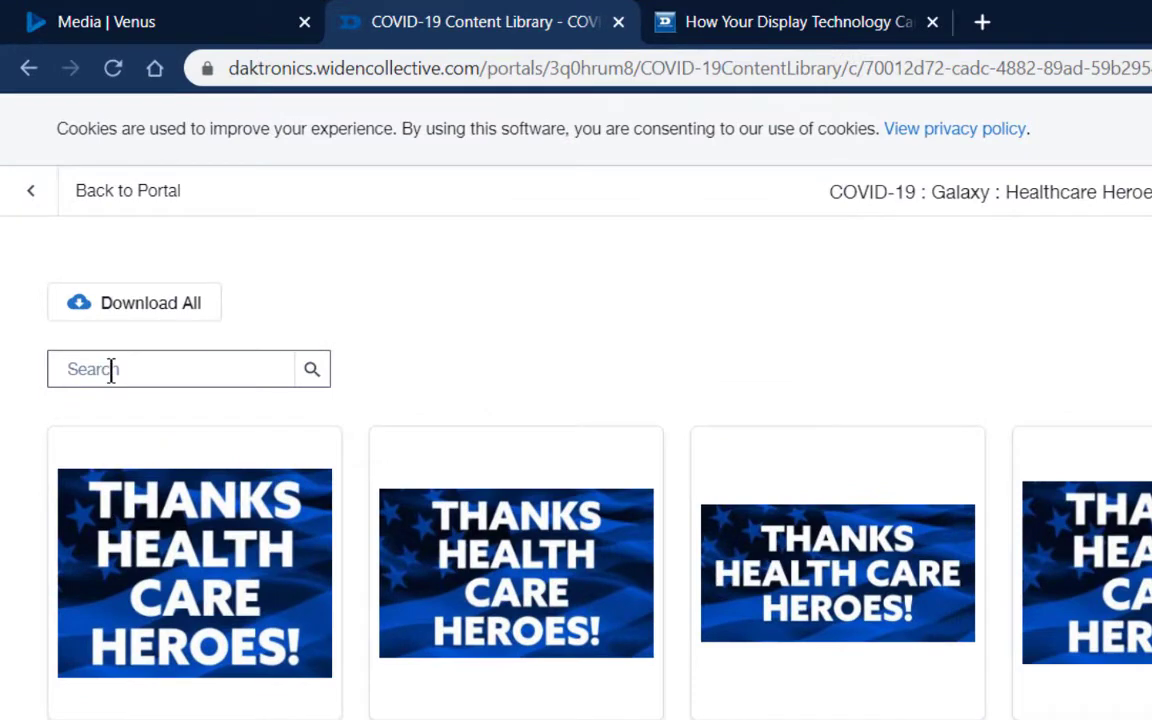
pyautogui.click(170, 376)
pyautogui.write('140')
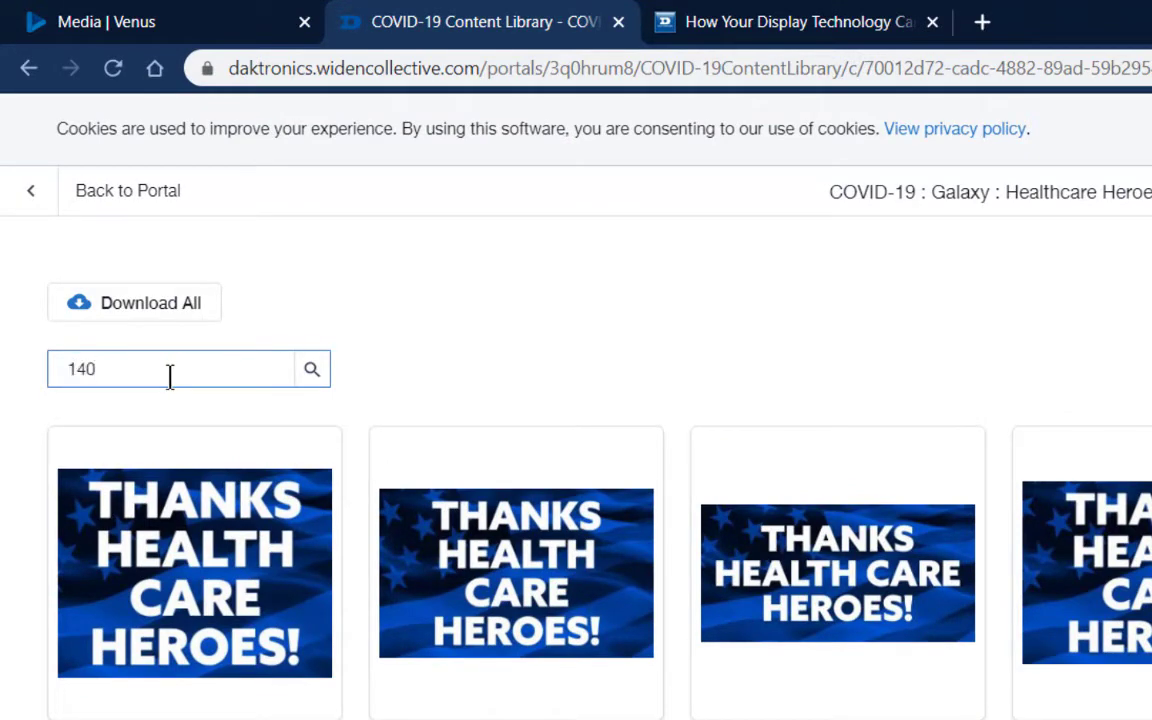
pyautogui.write('x250')
pyautogui.click(315, 383)
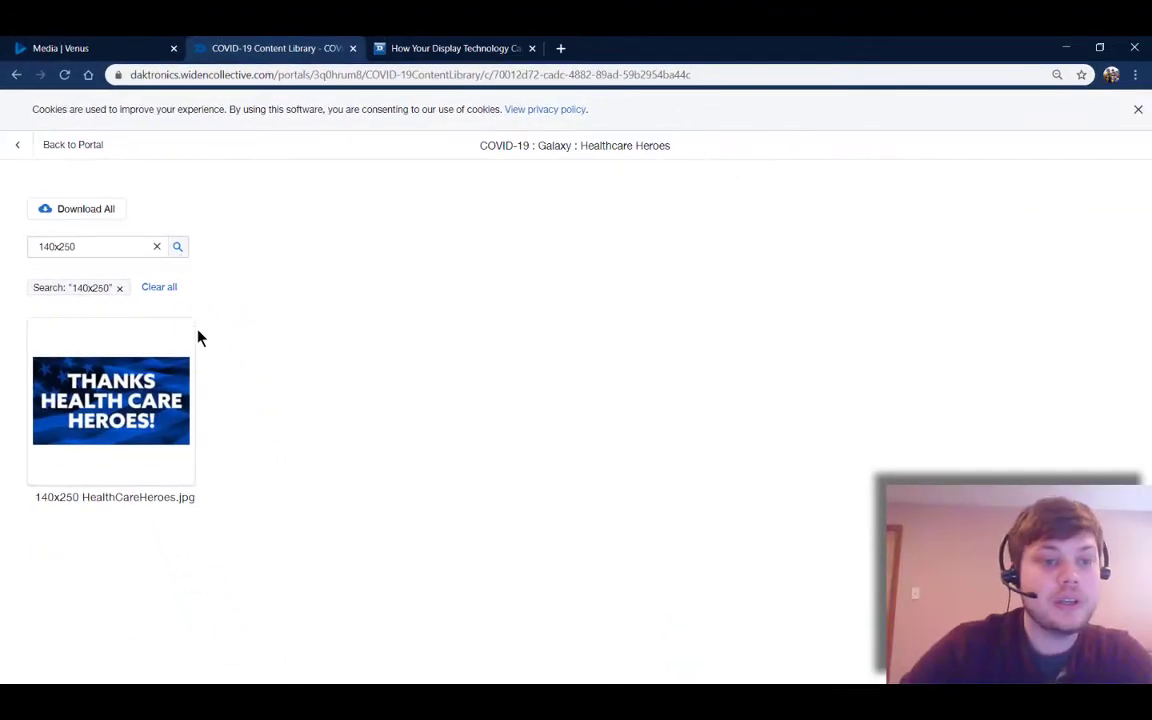
# Download 140x250-HealthCareHeroes.jpg into the COVID-19 folder and show it in its folder
pyautogui.moveTo(112, 410)
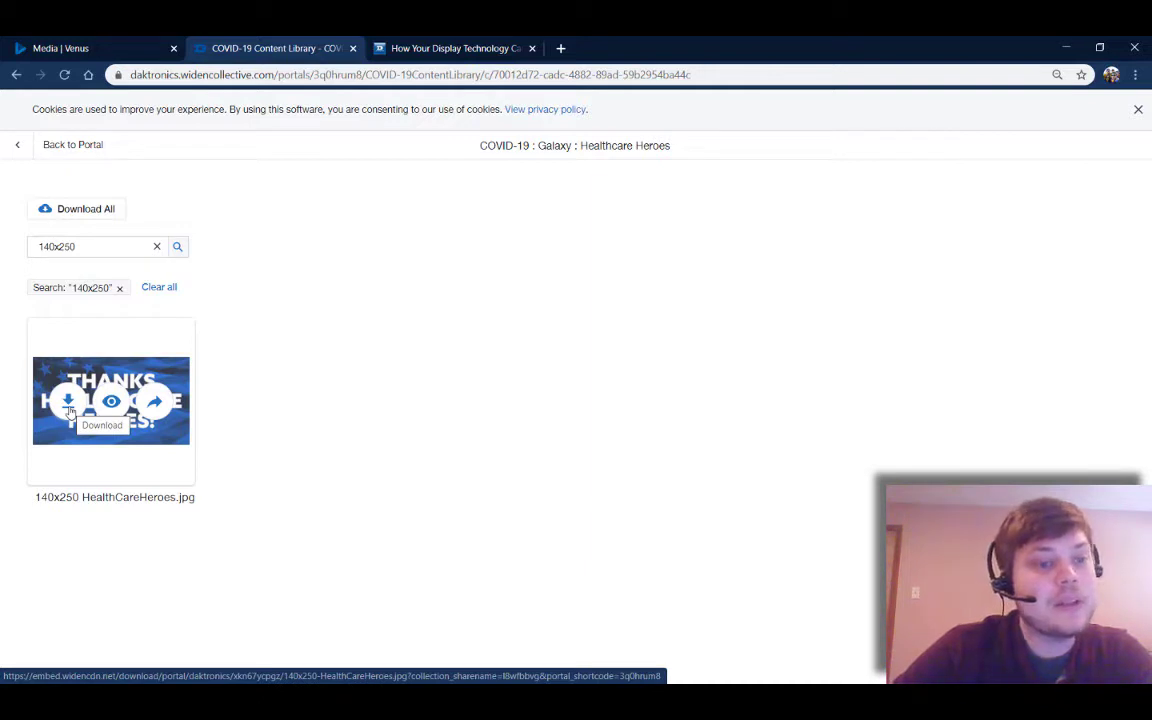
pyautogui.click(69, 410)
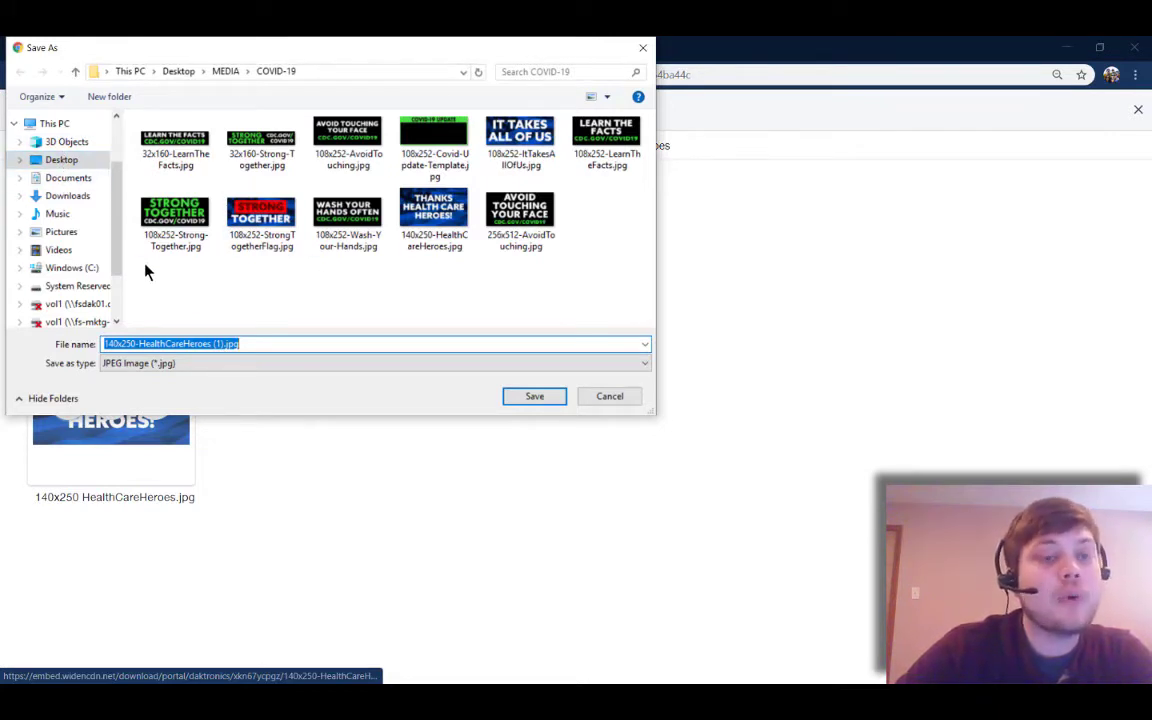
pyautogui.click(535, 397)
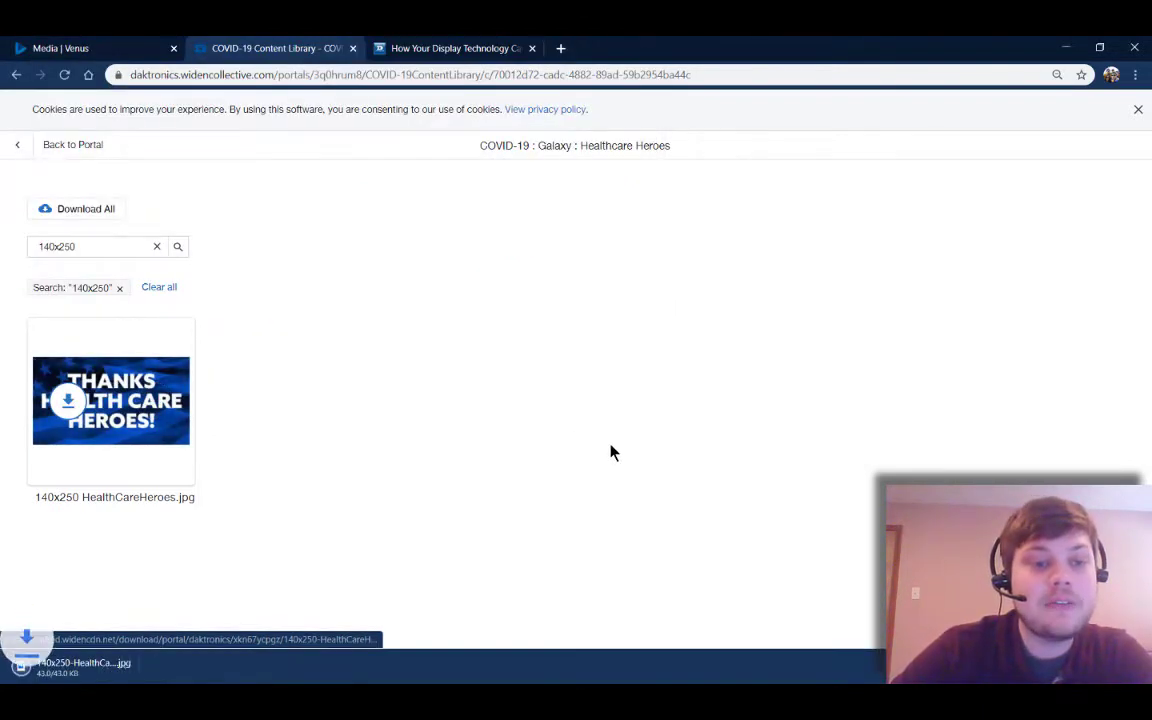
pyautogui.click(155, 666)
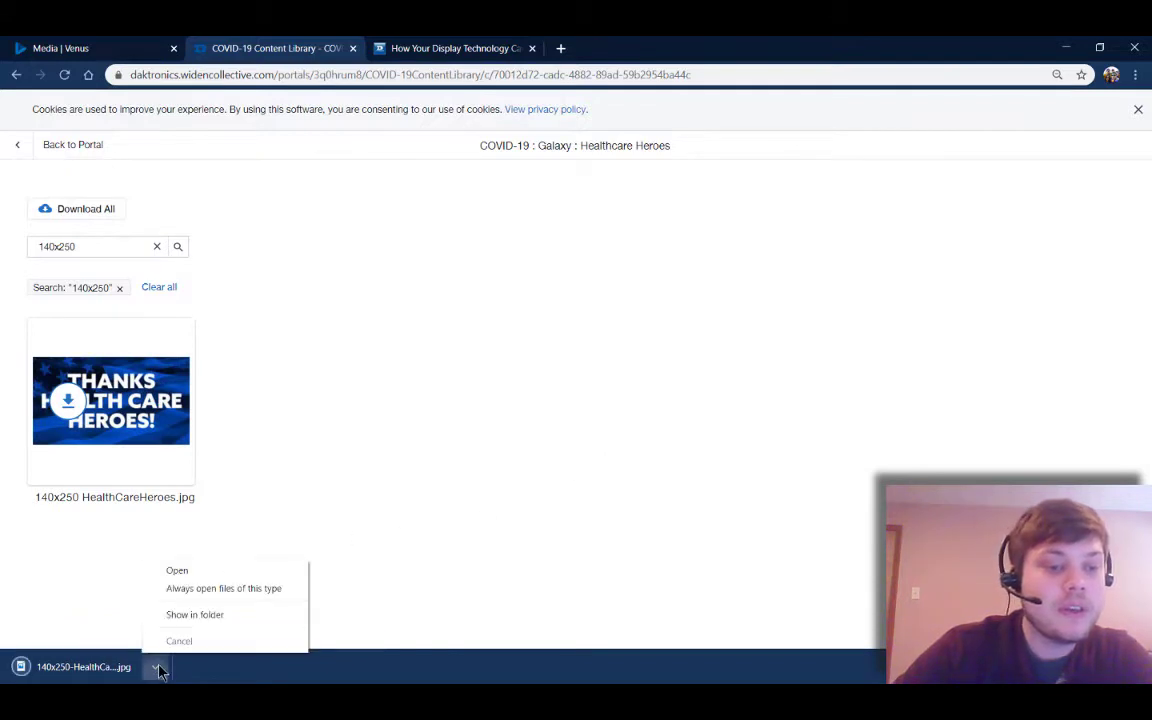
pyautogui.click(182, 614)
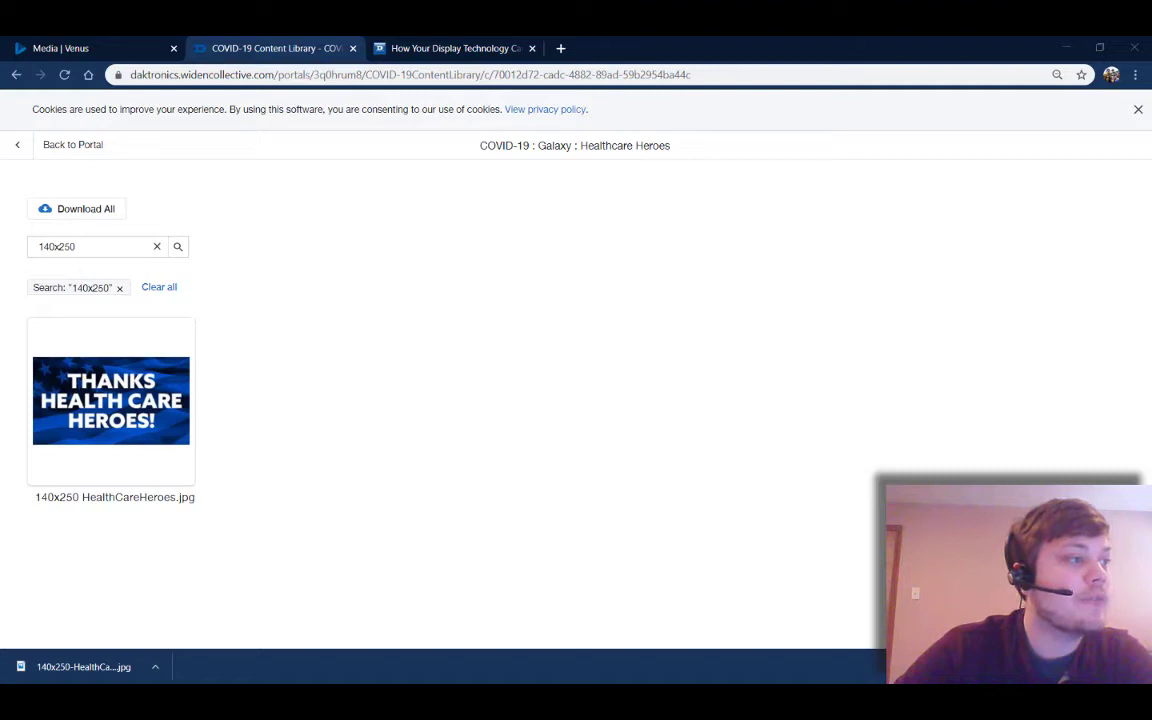
pyautogui.click(135, 44)
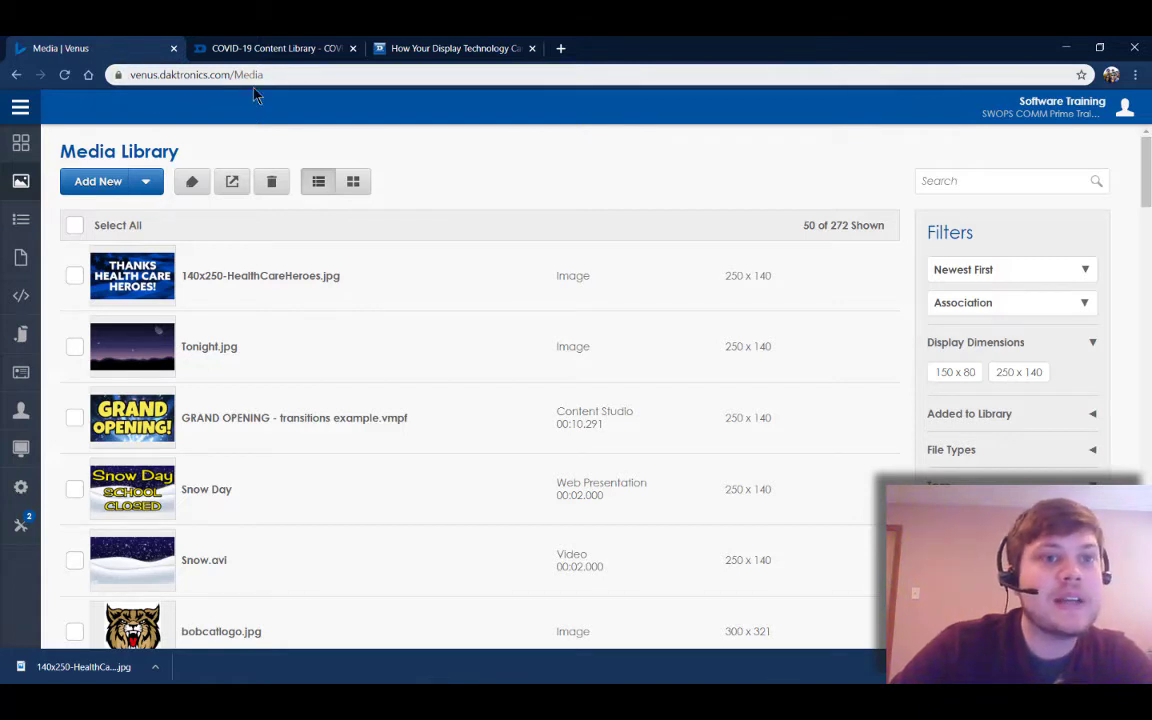
# Upload the 140x250-HealthCareHeroes image to the media library by dragging it from File Explorer
pyautogui.click(20, 110)
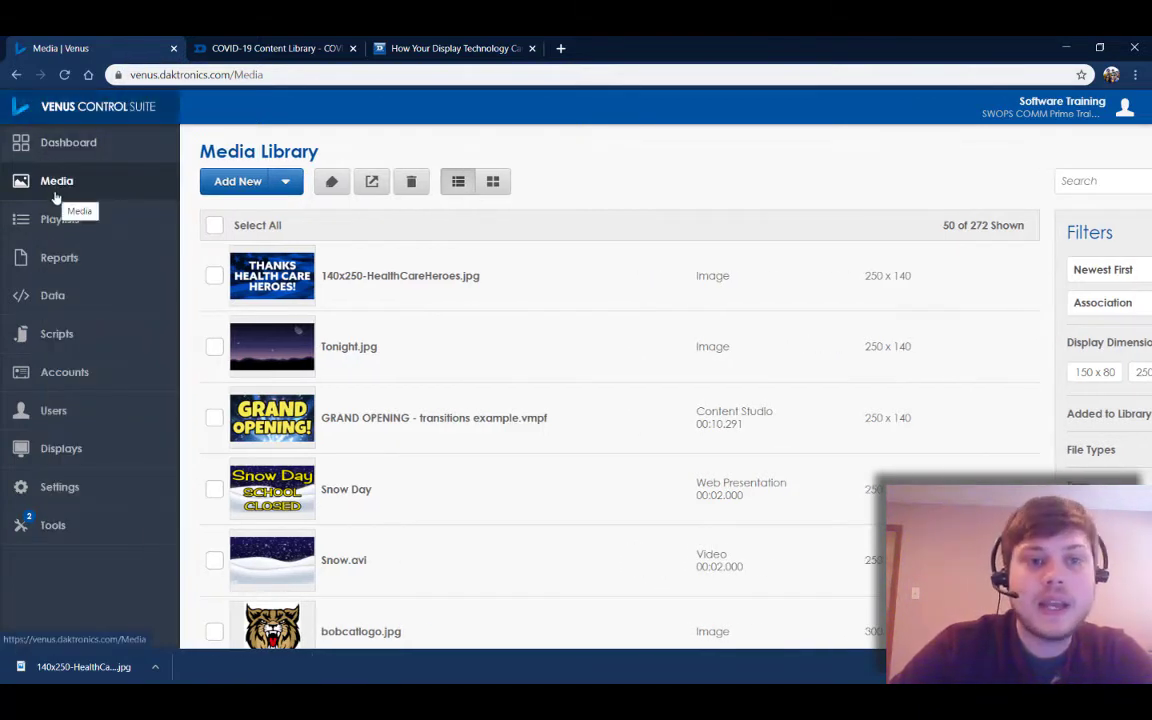
pyautogui.click(55, 190)
pyautogui.click(145, 182)
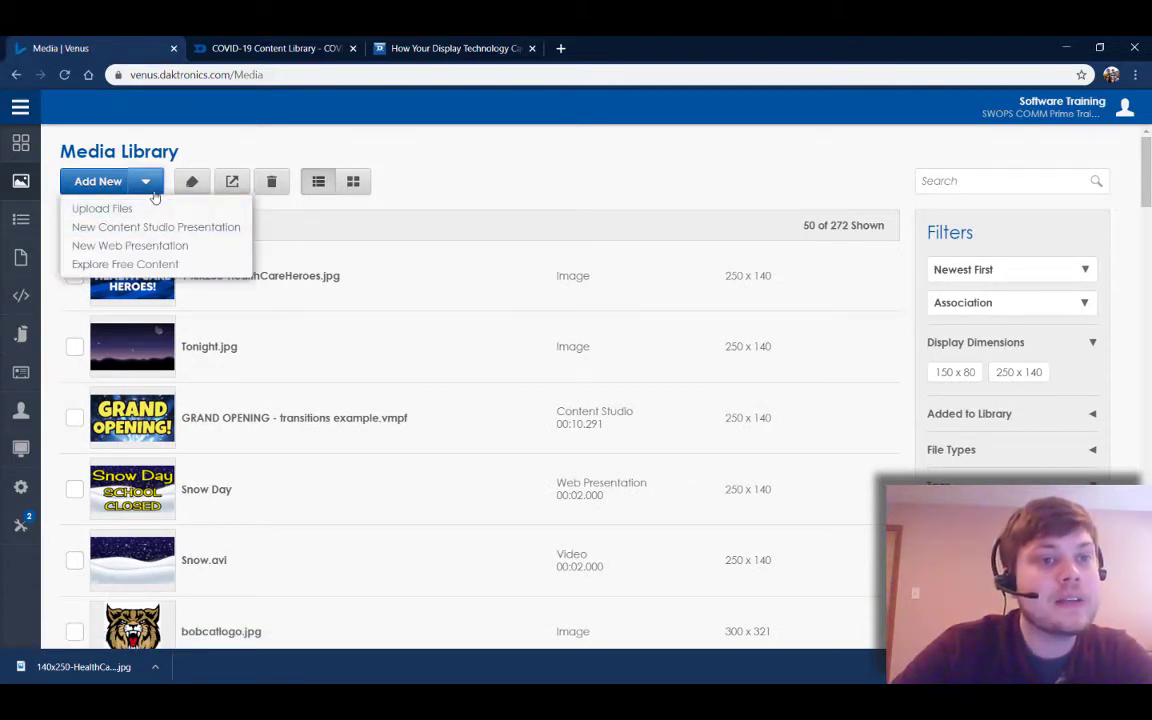
pyautogui.click(102, 208)
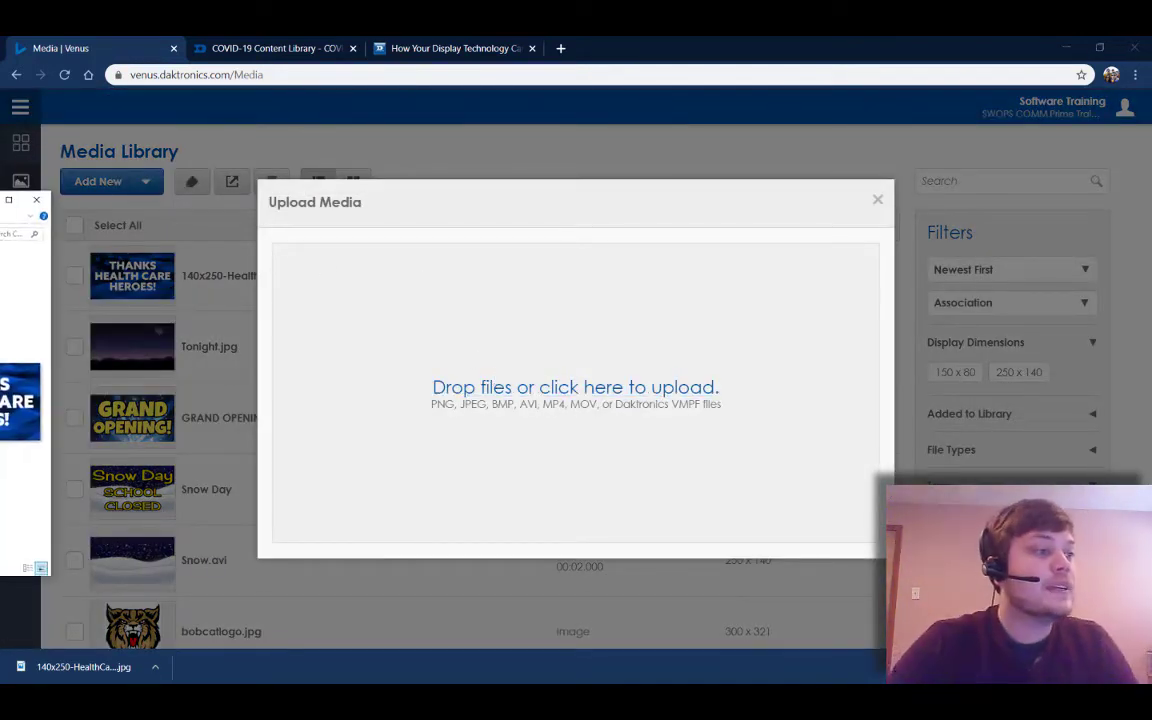
pyautogui.moveTo(0, 230); pyautogui.dragTo(819, 98)
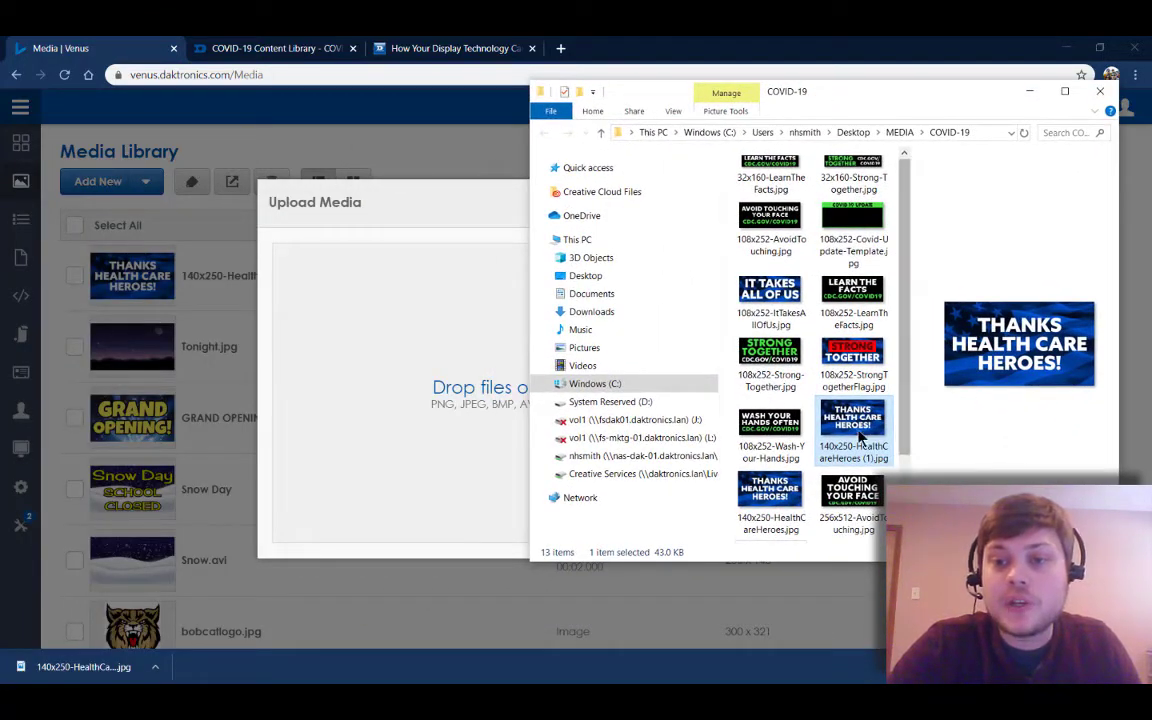
pyautogui.moveTo(864, 425)
pyautogui.mouseDown()
pyautogui.moveTo(695, 350)
pyautogui.moveTo(465, 362)
pyautogui.moveTo(410, 346)
pyautogui.mouseUp()
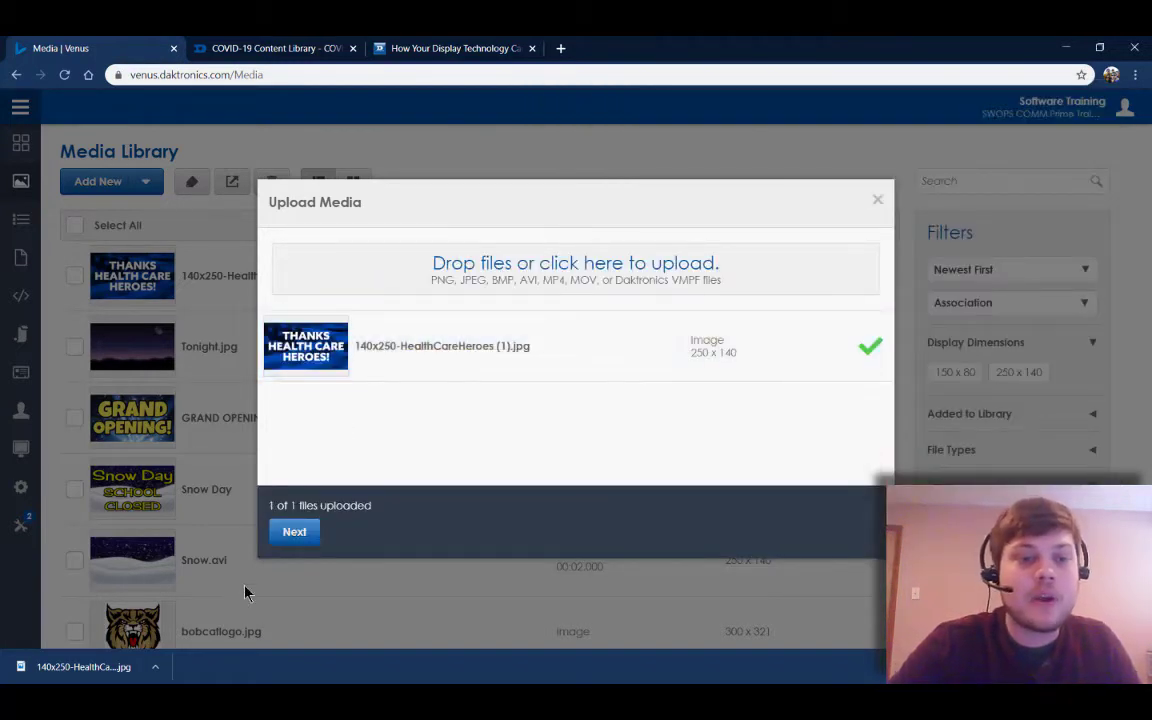
# Tag 140x250-HealthCareHeroes (1).jpg with covid19 and finish, returning to the 273-item library
pyautogui.click(294, 532)
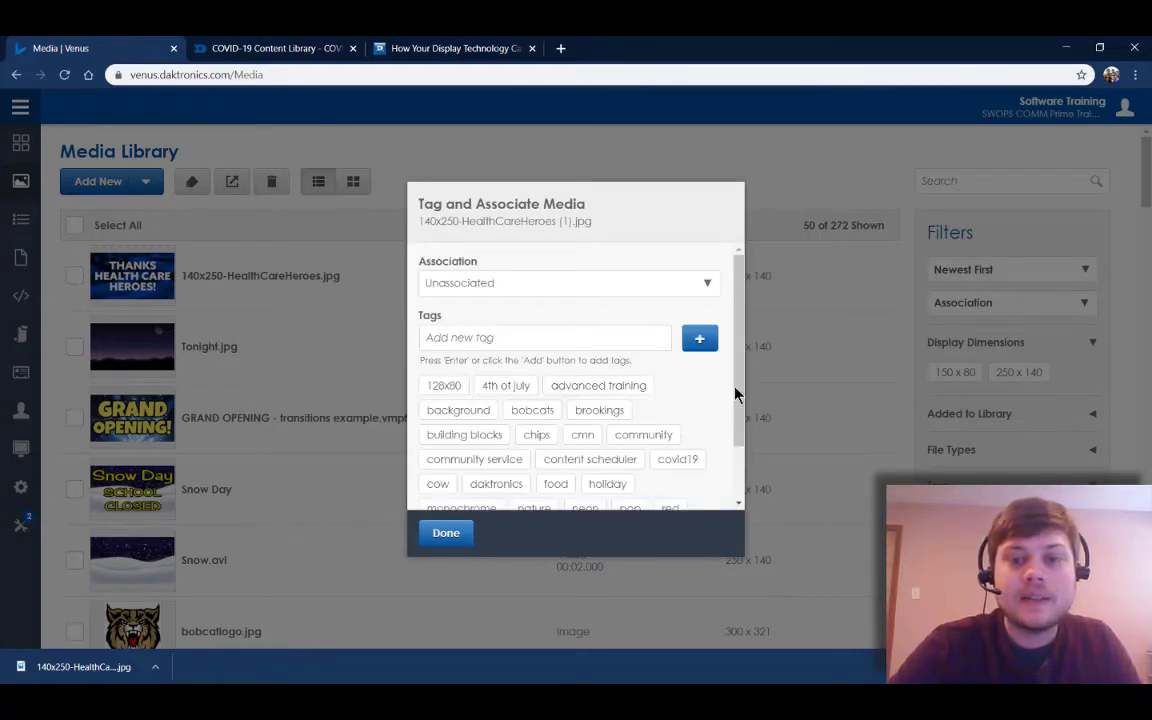
pyautogui.scroll(-2, 738, 398)
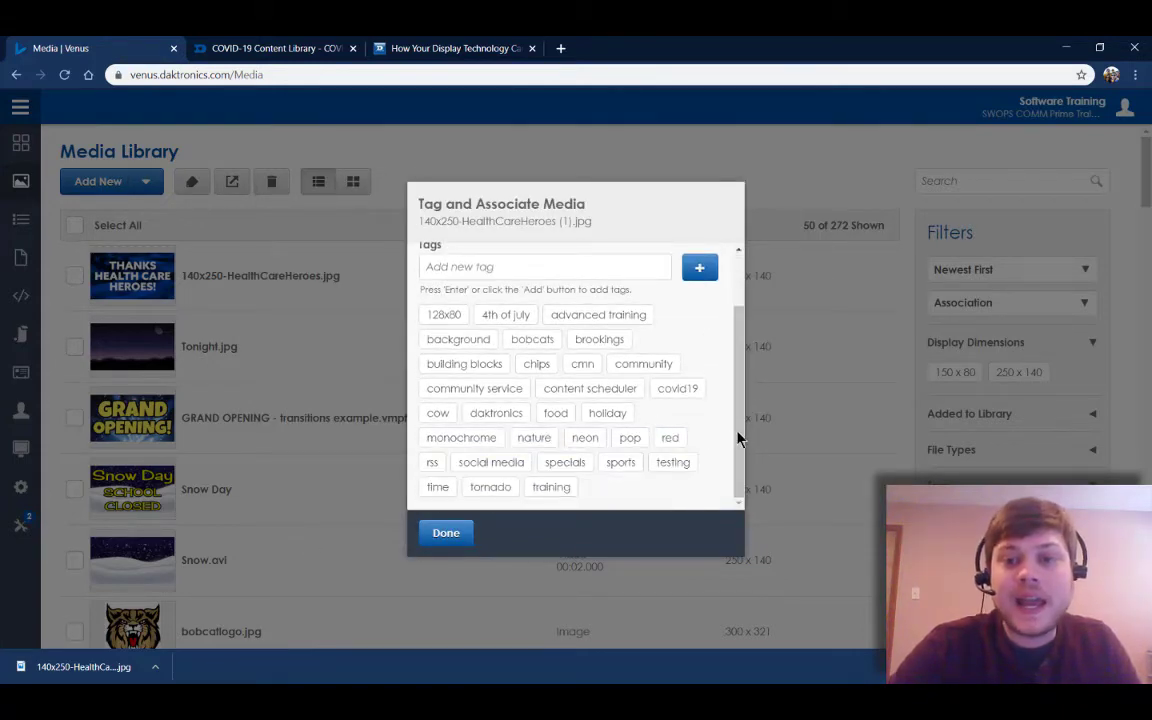
pyautogui.scroll(2, 740, 400)
pyautogui.scroll(-2, 745, 390)
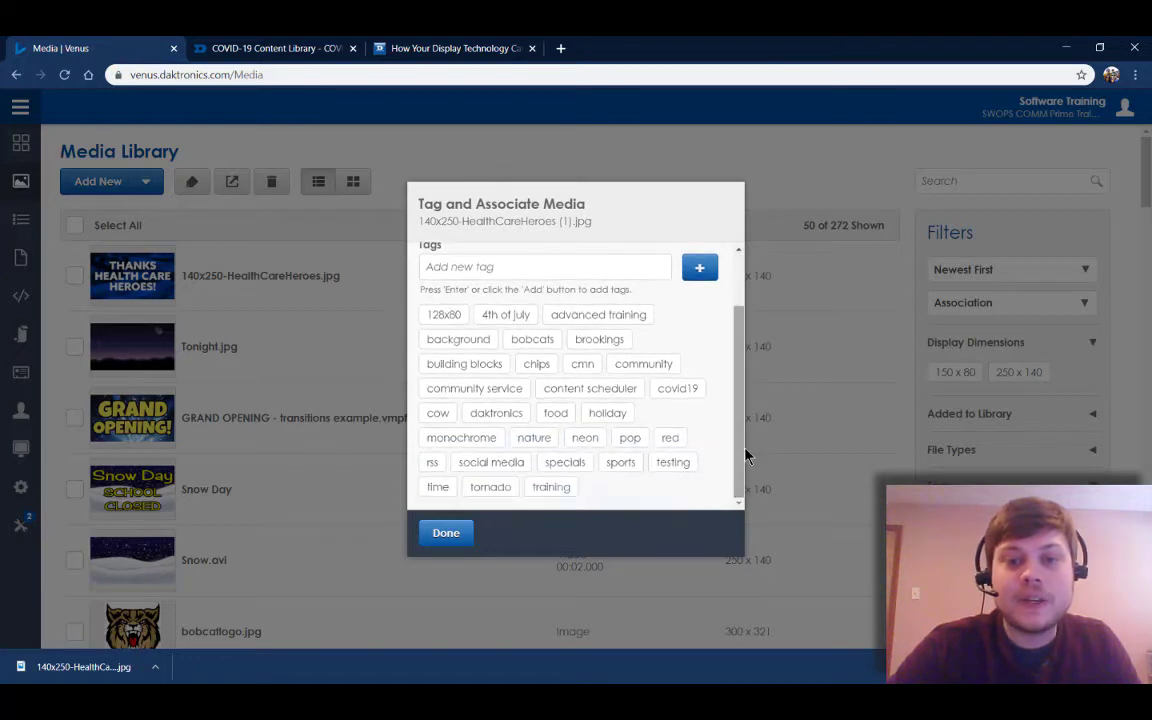
pyautogui.click(683, 396)
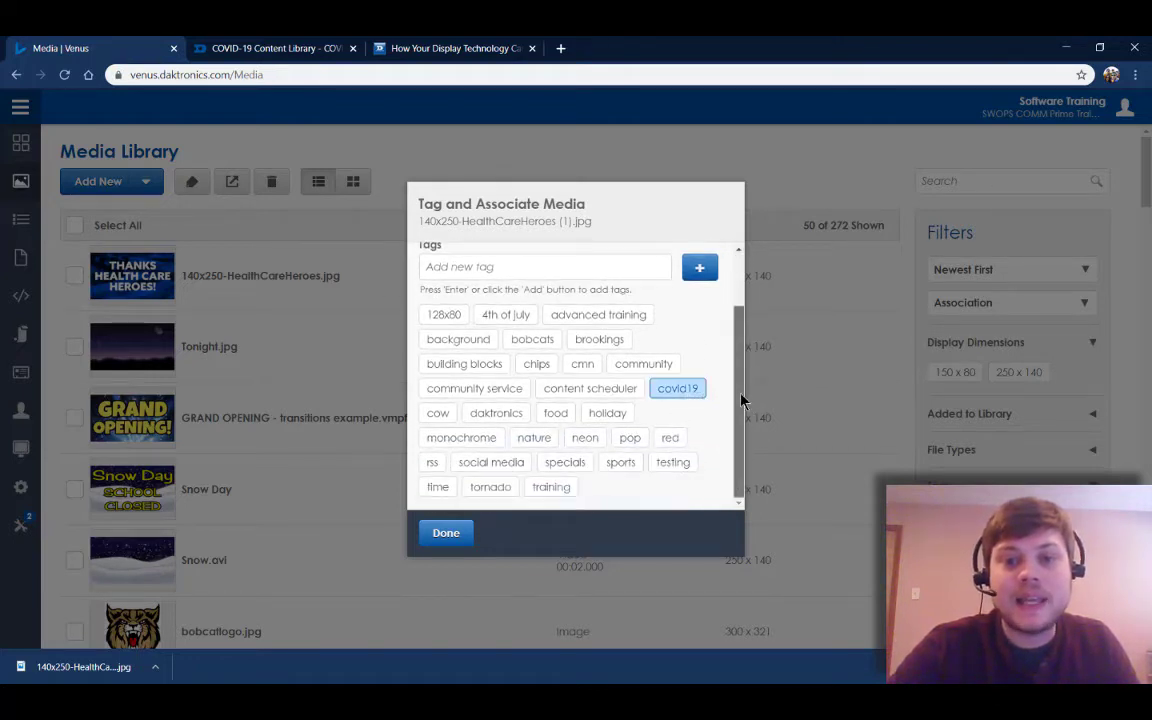
pyautogui.scroll(2, 741, 400)
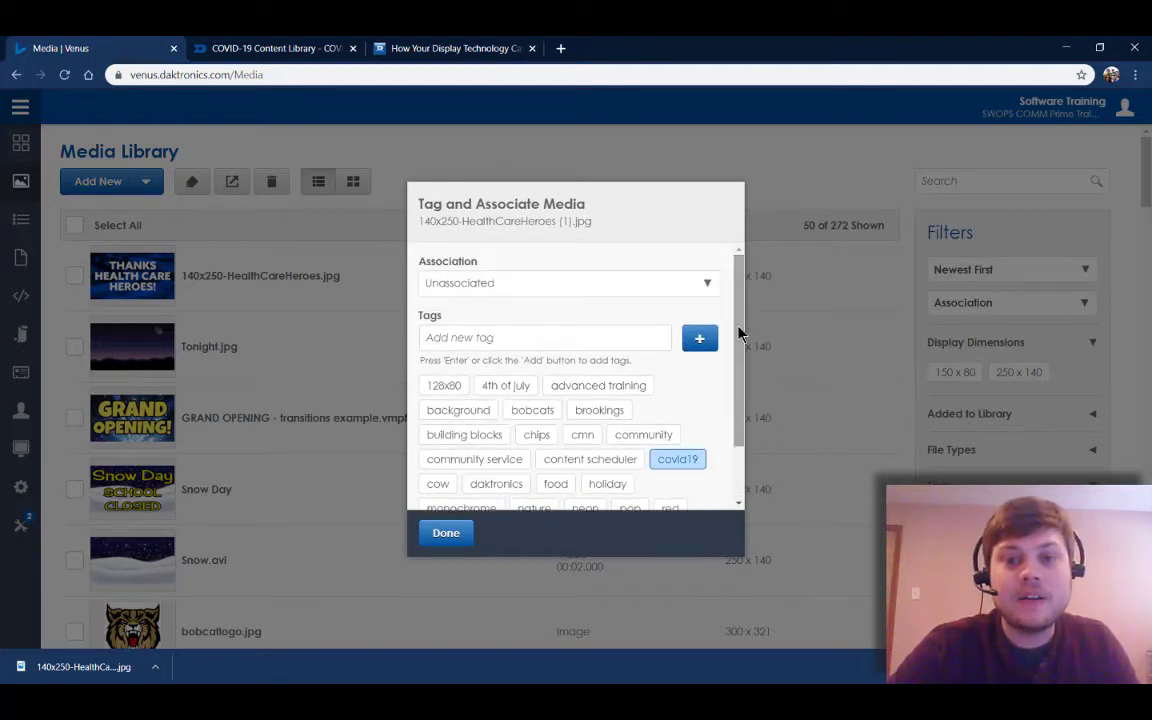
pyautogui.click(475, 338)
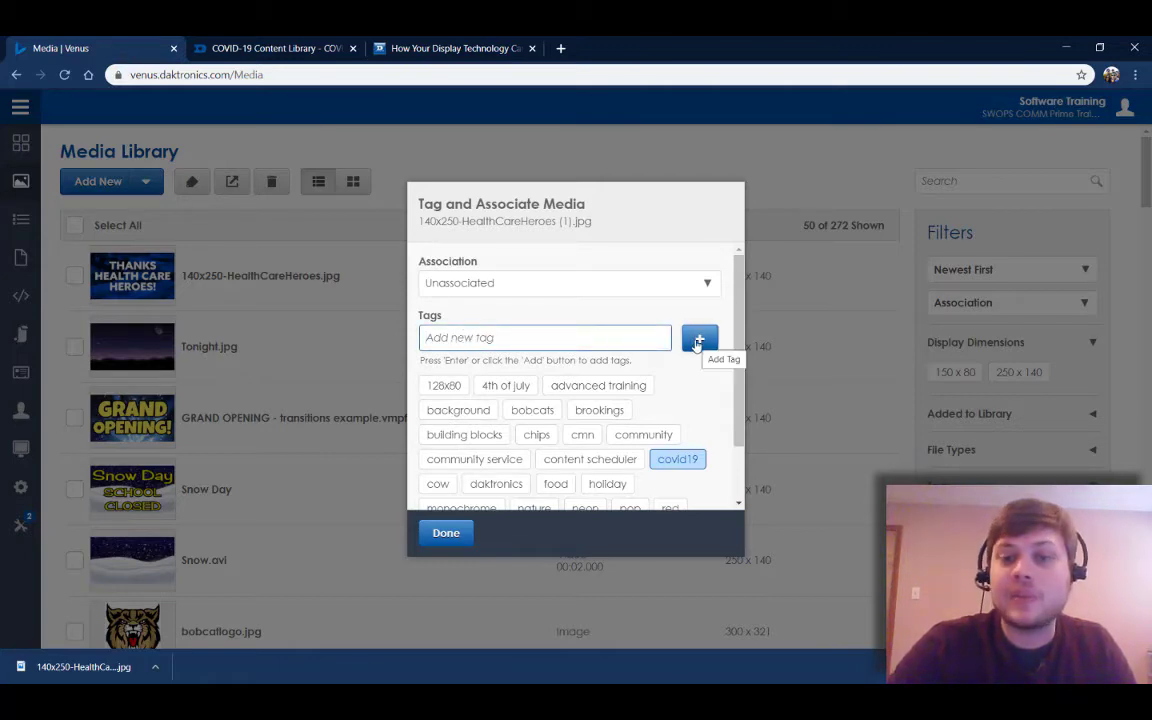
pyautogui.click(461, 540)
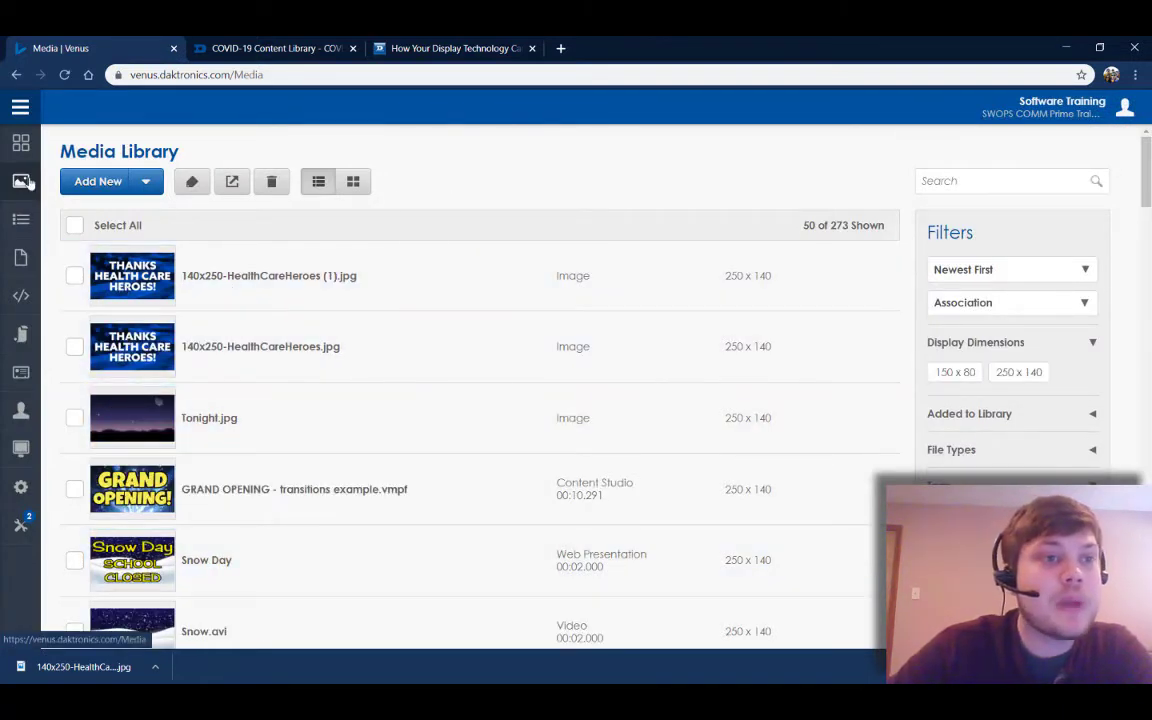
# Open the All Day Playlist, which holds Basketball Game and Late Night Specials, for editing
pyautogui.click(18, 110)
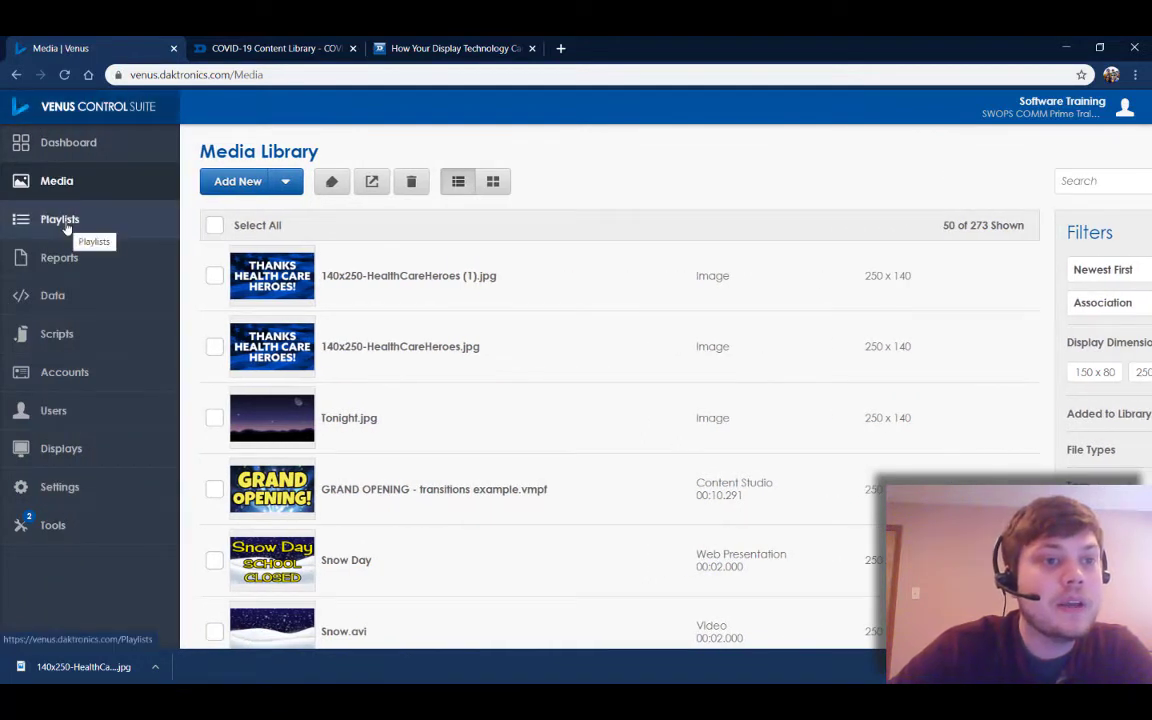
pyautogui.click(66, 224)
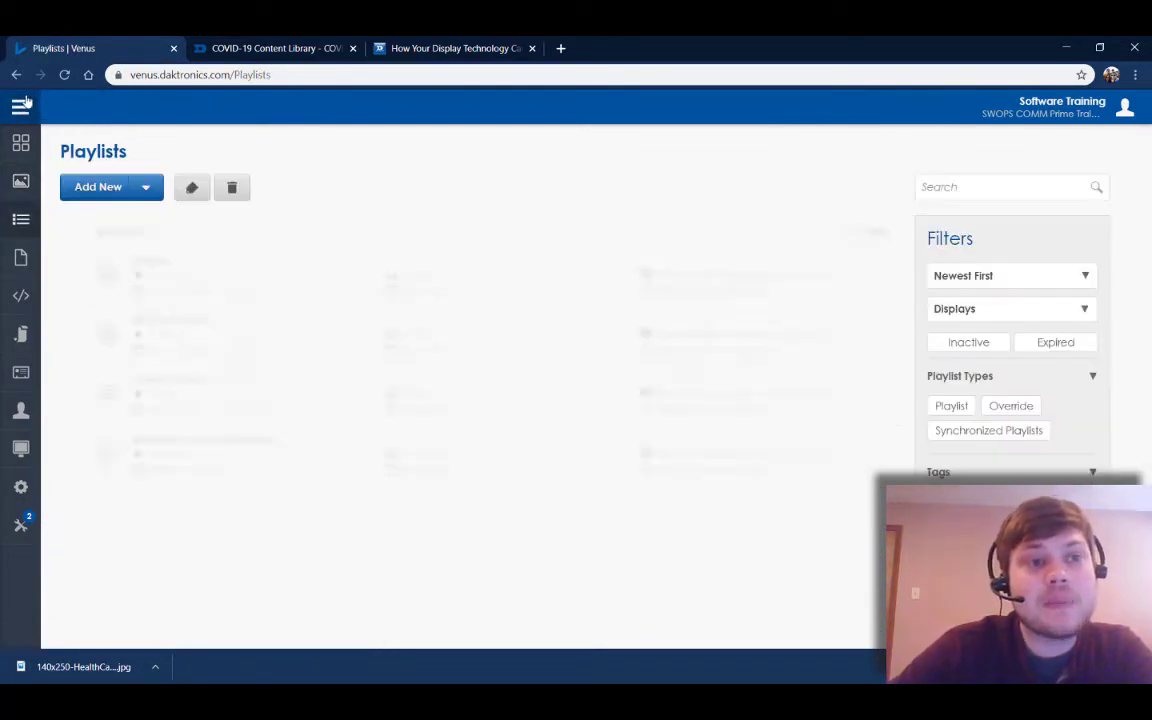
pyautogui.moveTo(72, 216)
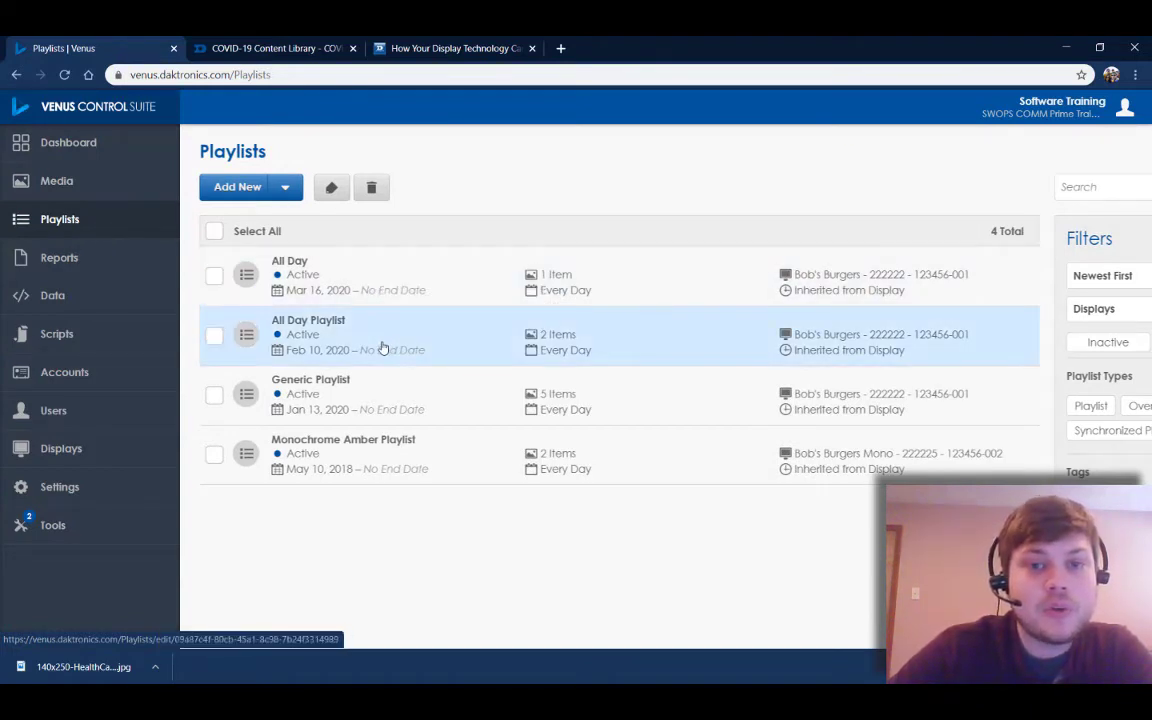
pyautogui.click(383, 347)
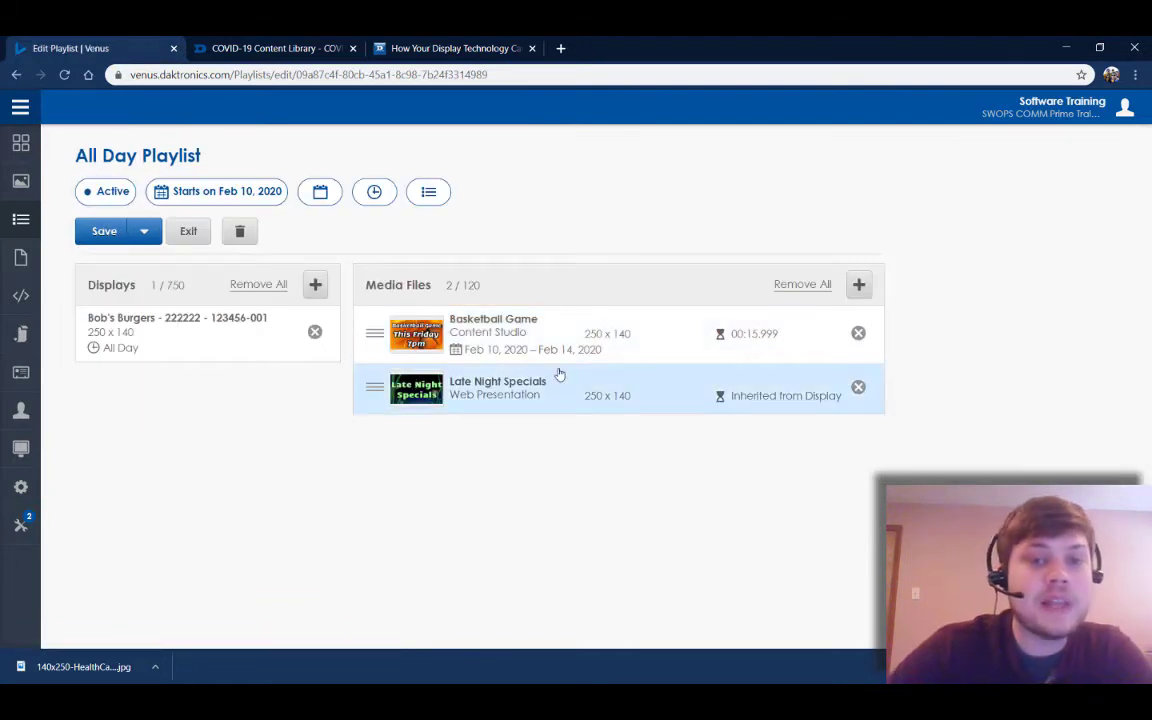
# Add 140x250-HealthCareHeroes (1).jpg from the media library to the All Day Playlist and save
pyautogui.click(859, 286)
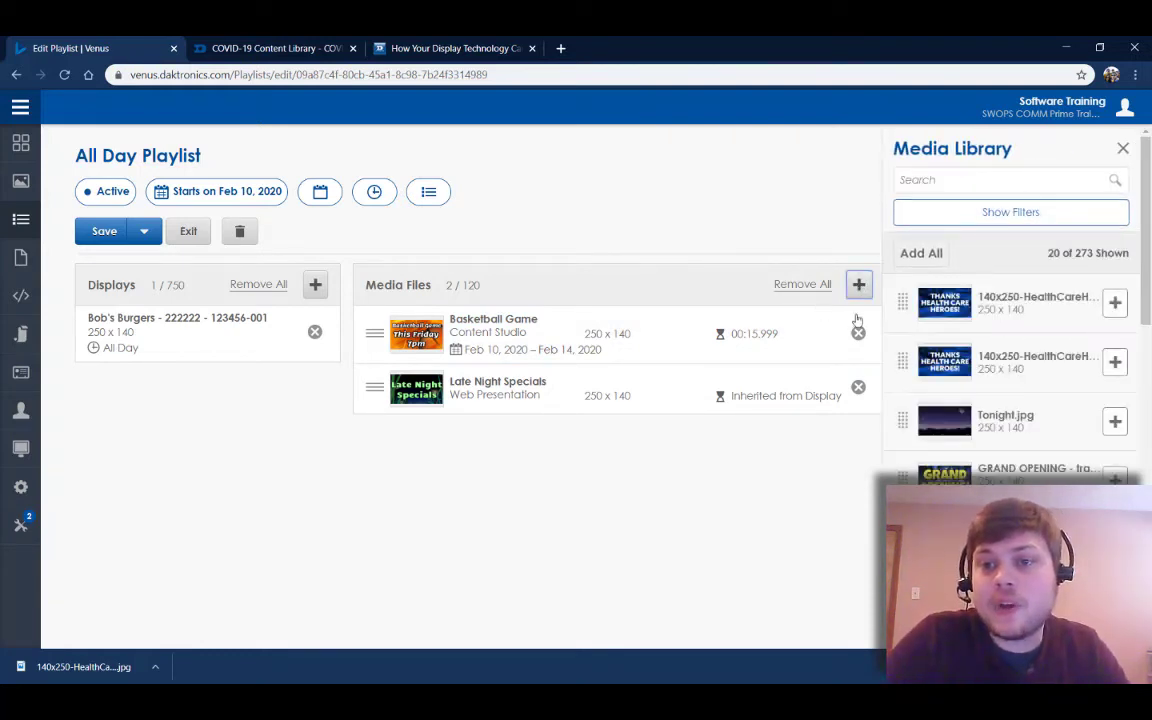
pyautogui.click(1115, 302)
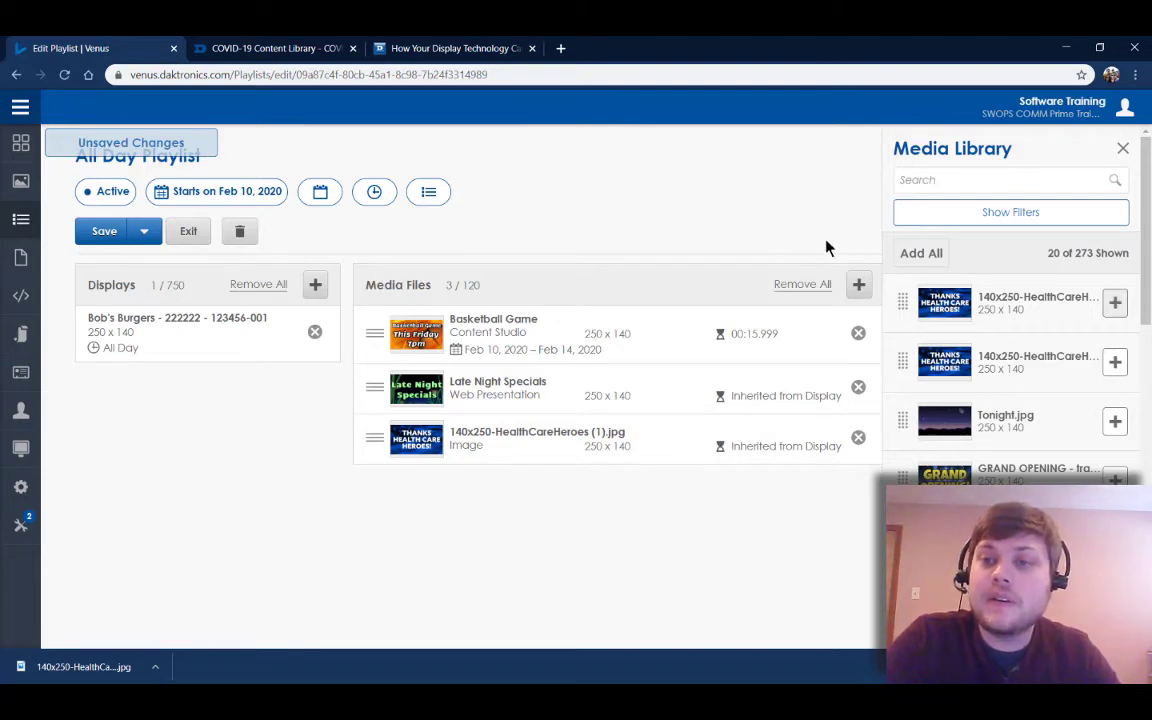
pyautogui.click(1123, 148)
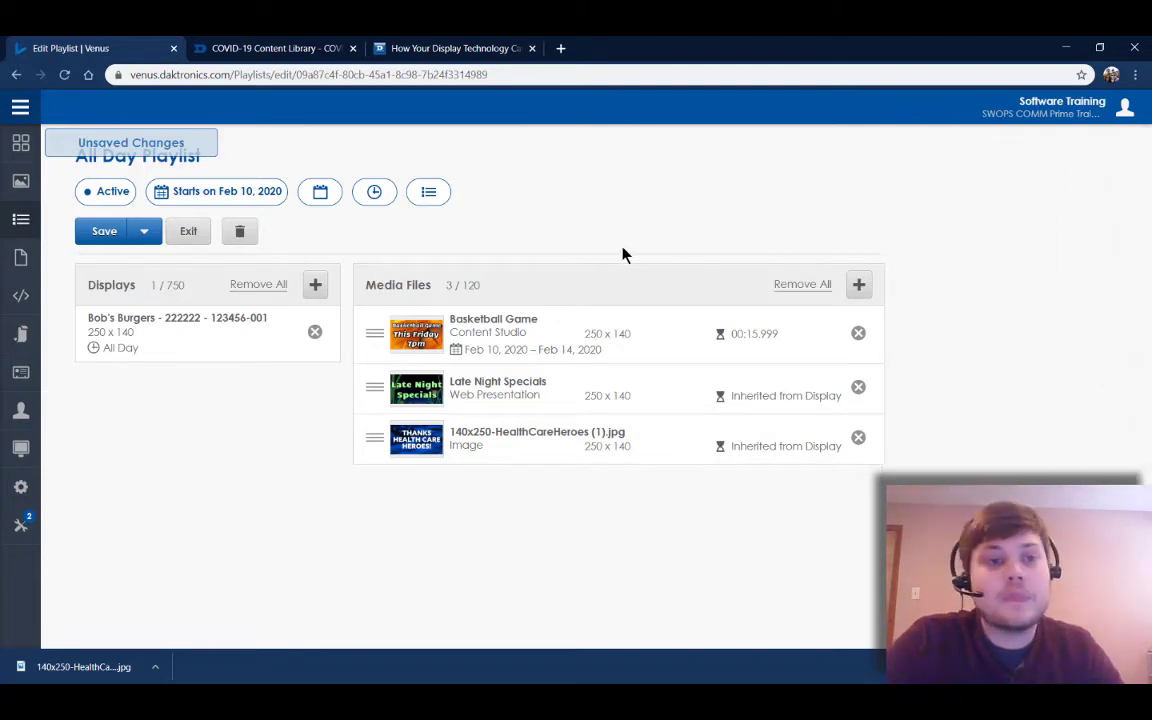
pyautogui.click(116, 239)
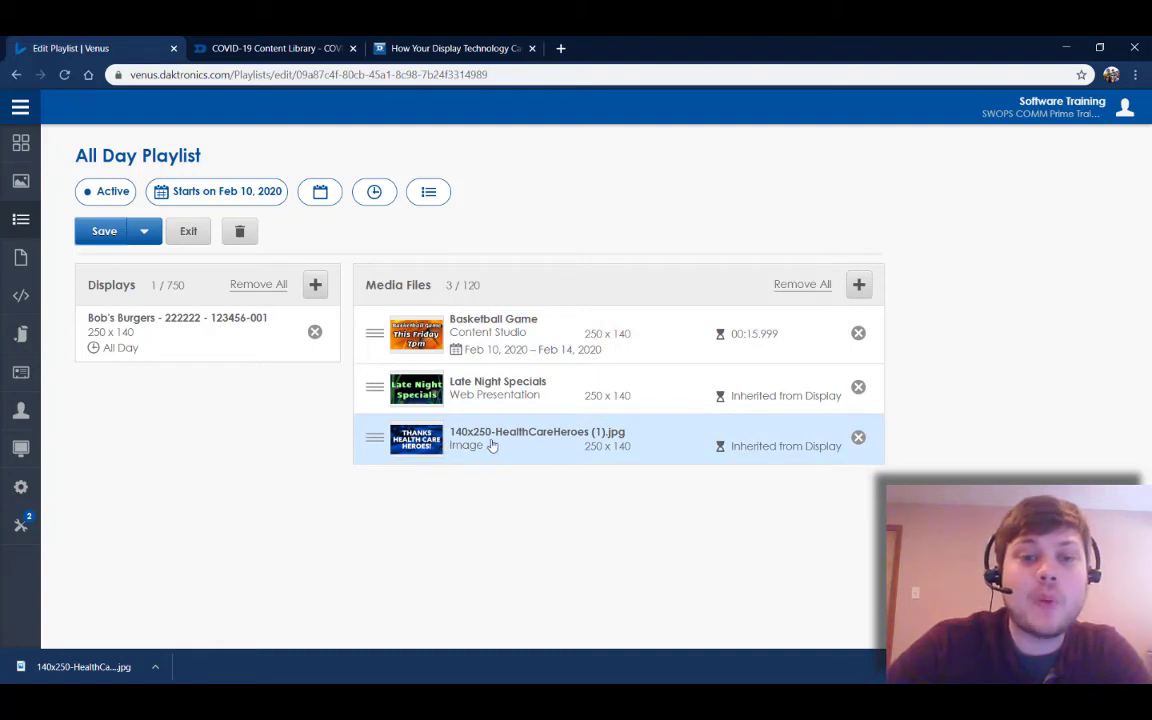
# Remove Late Night Specials and Basketball Game from the playlist and save it
pyautogui.click(858, 387)
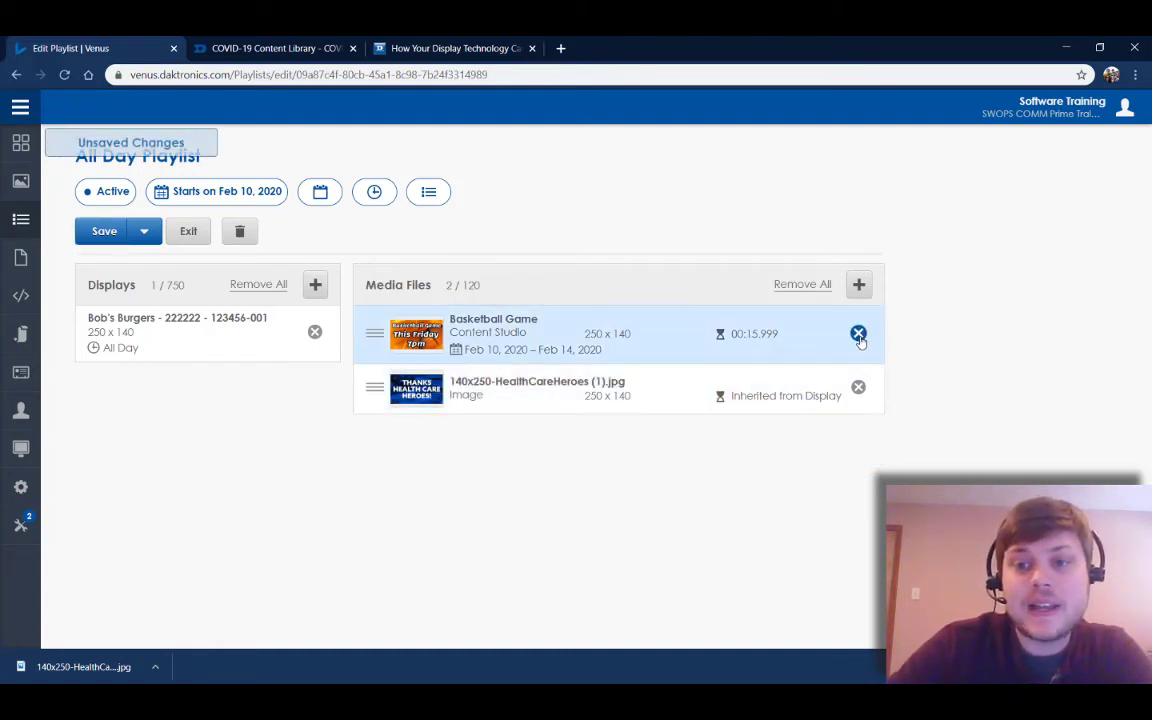
pyautogui.click(858, 334)
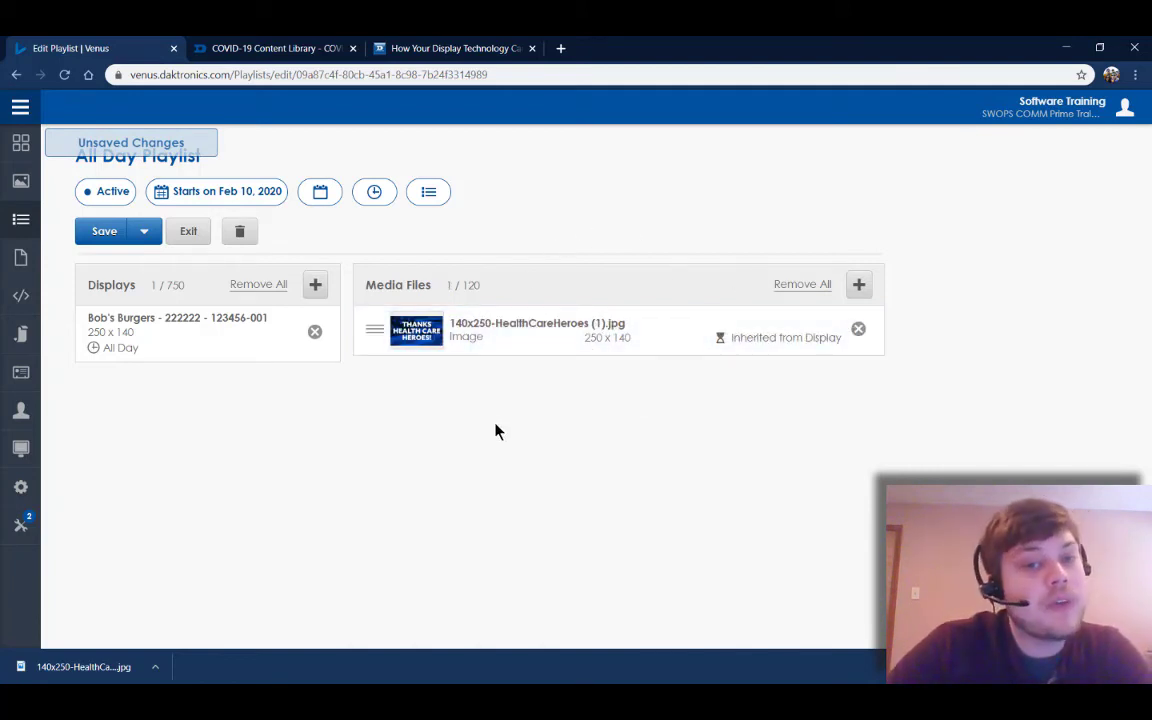
pyautogui.click(95, 233)
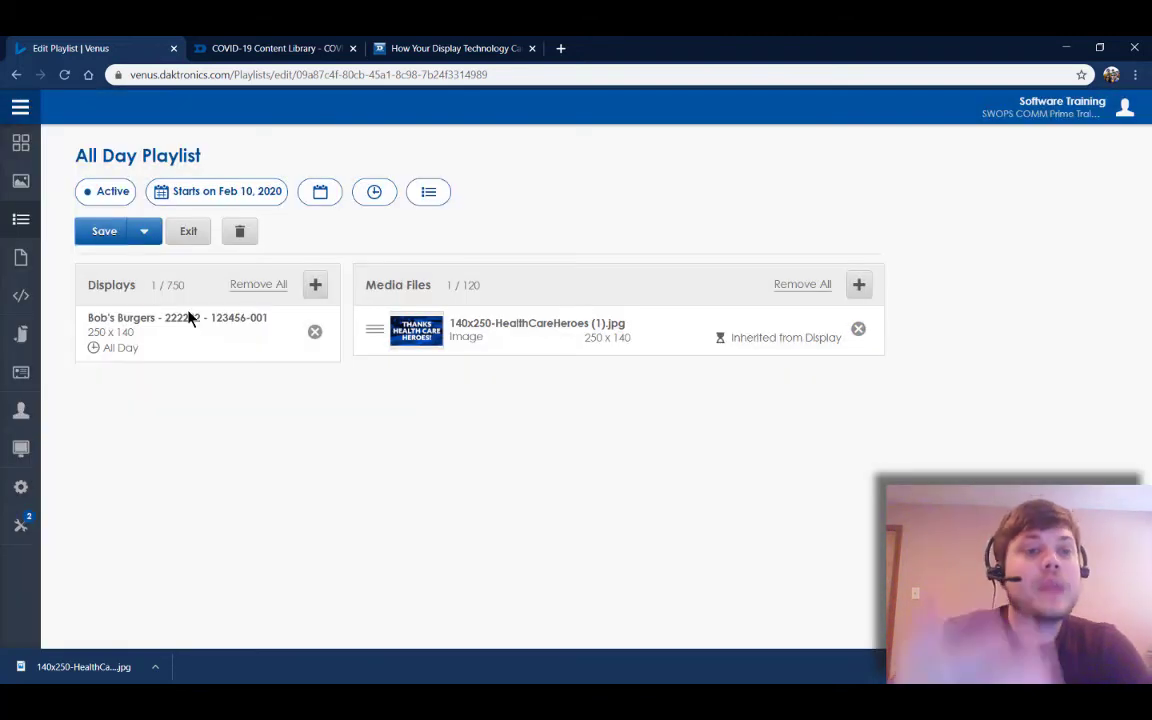